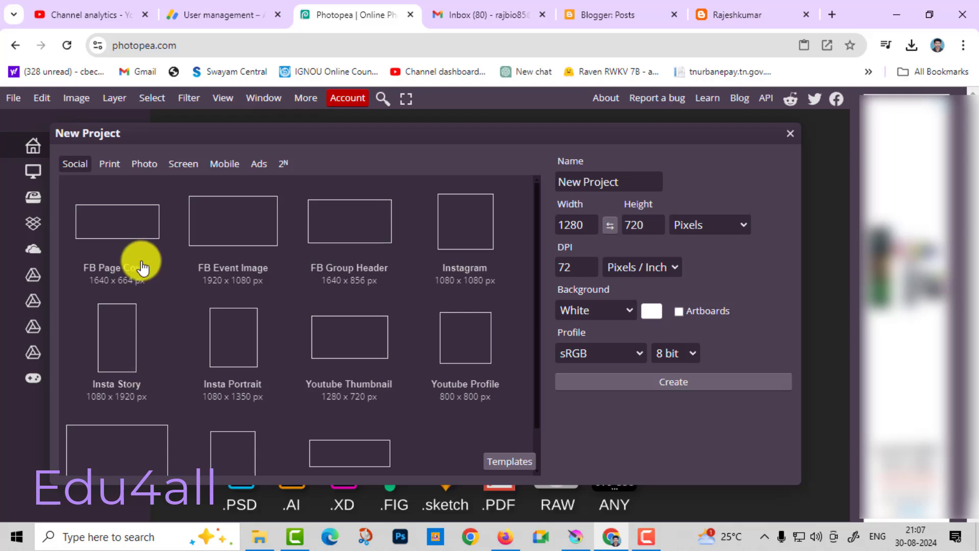
Create a new project from the Youtube Thumbnail preset at 1280 x 720 px with a white background
scroll(138, 262, down, 1)
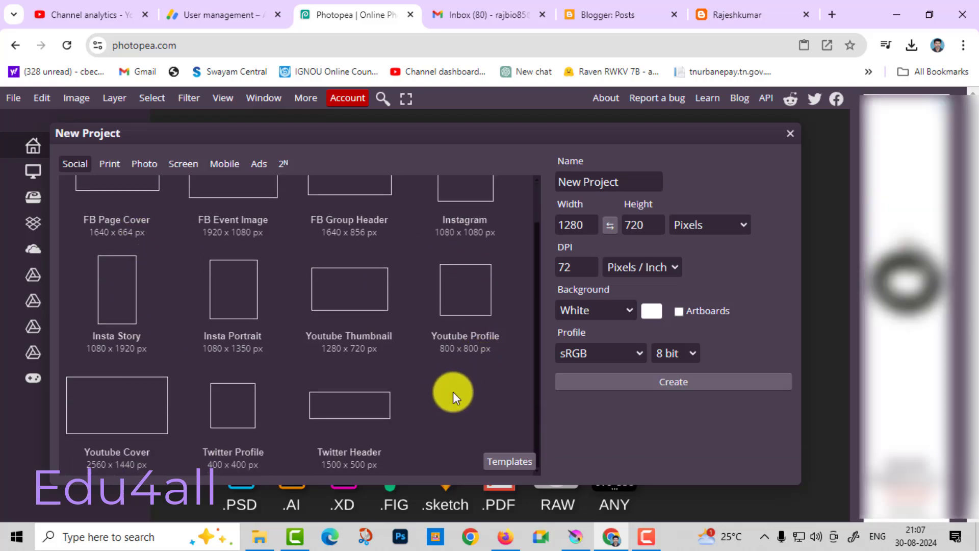
scroll(453, 391, up, 1)
click(366, 339)
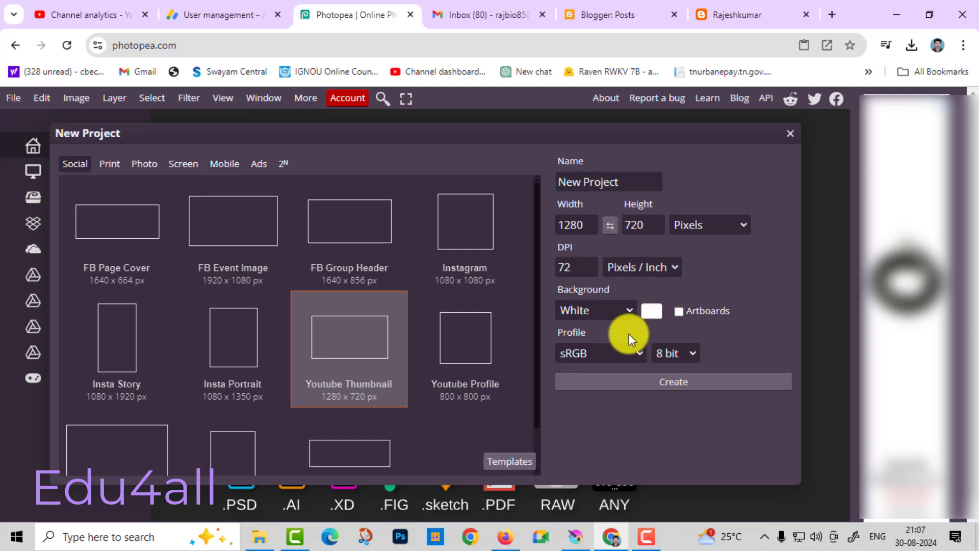
click(642, 382)
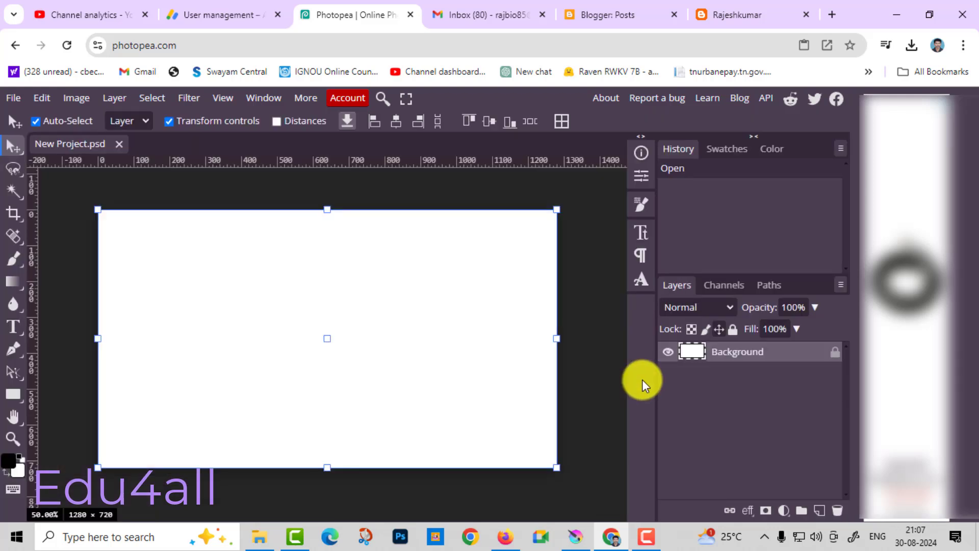
click(612, 349)
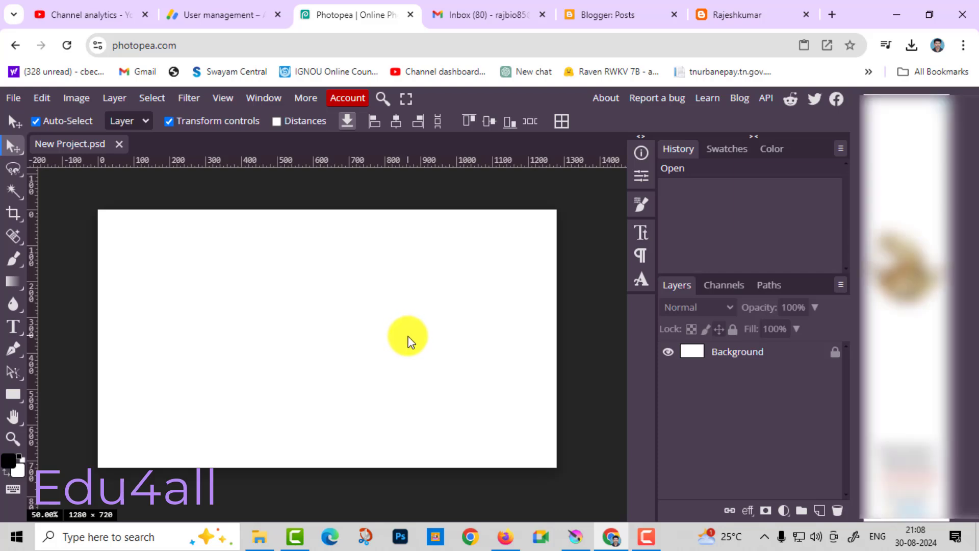
Open Google Images in a new browser tab and search for "multimedia"
click(831, 14)
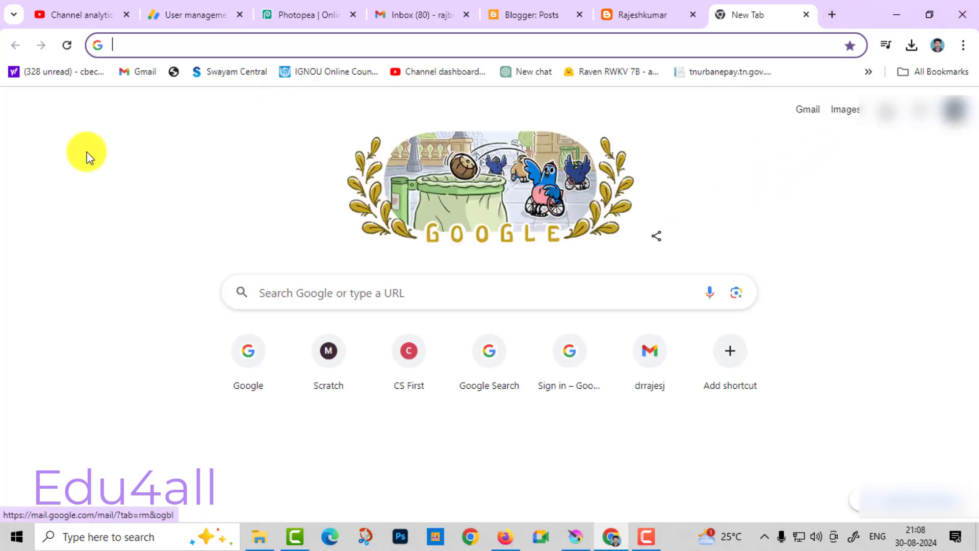
click(844, 111)
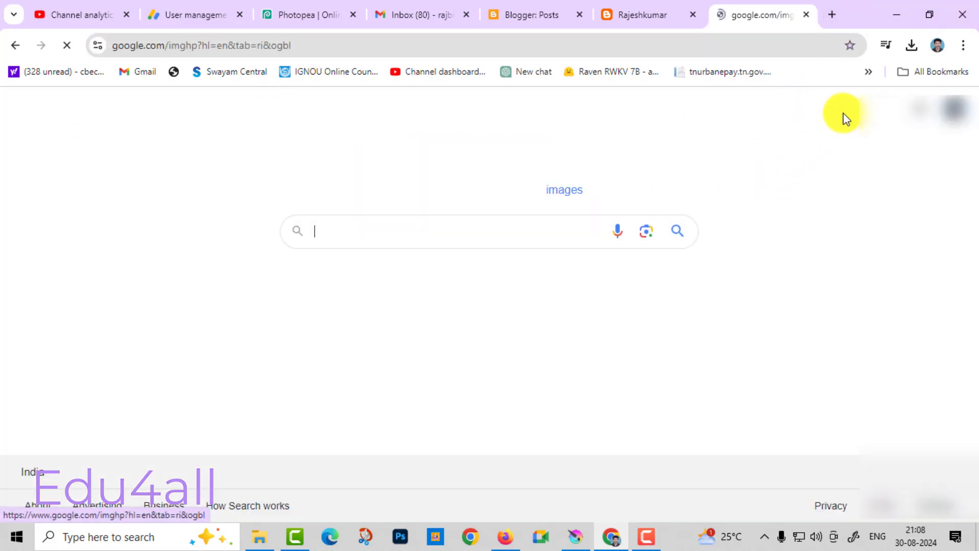
click(397, 237)
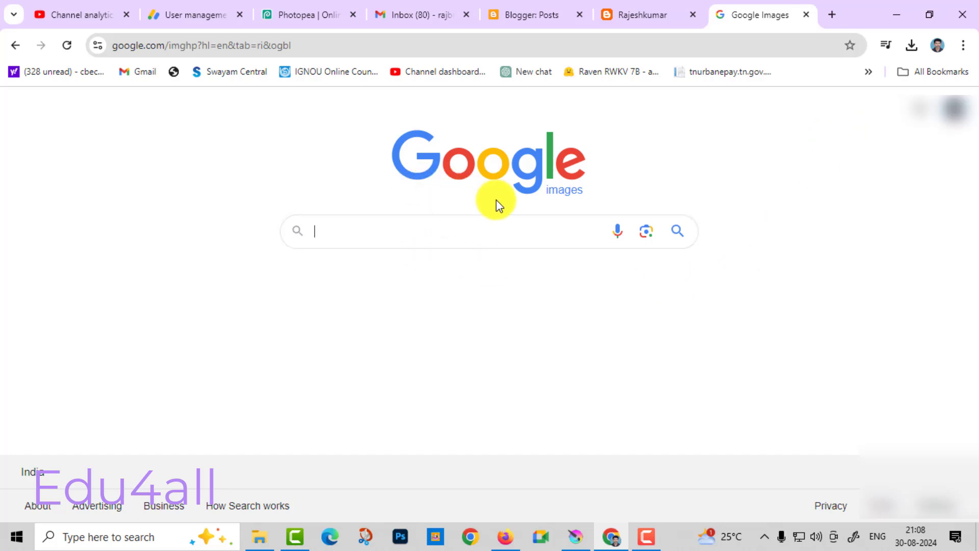
click(549, 238)
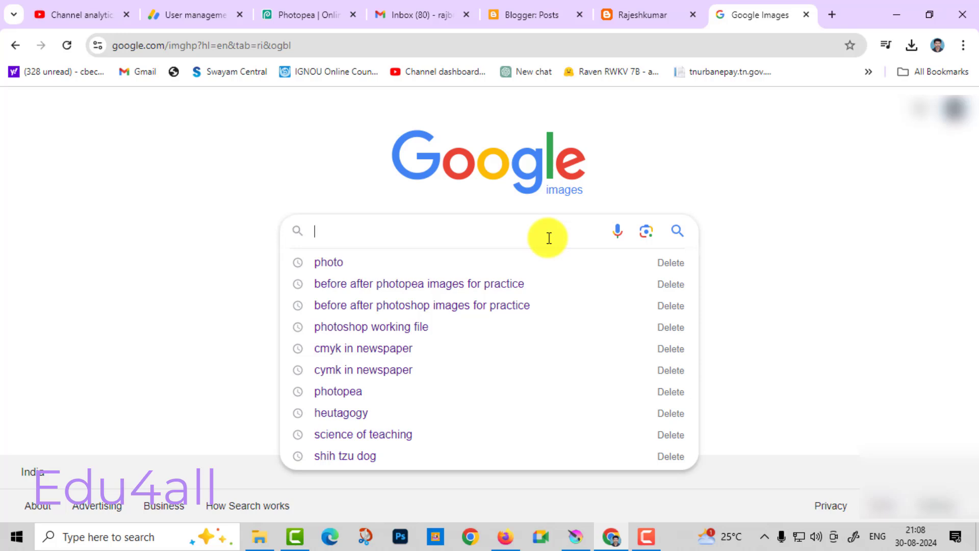
text(multi)
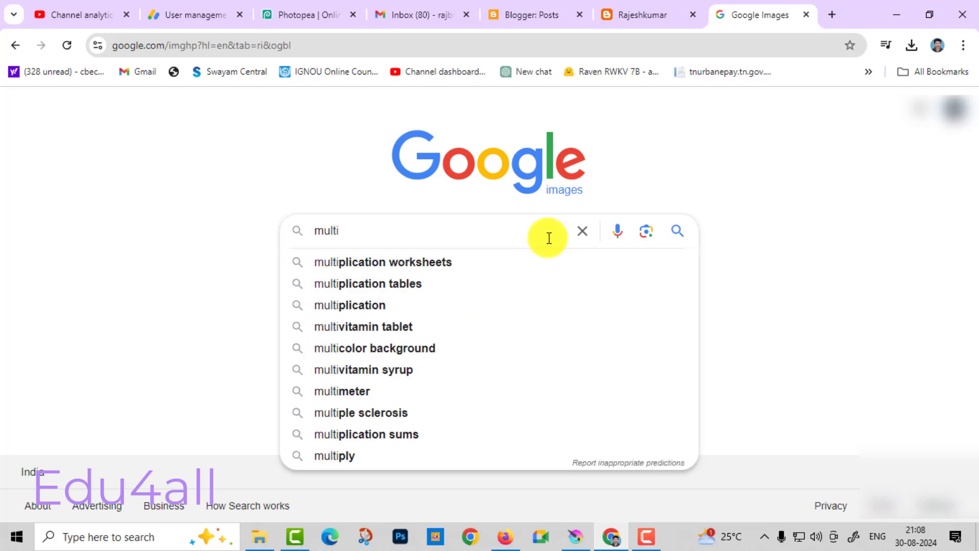
text(media)
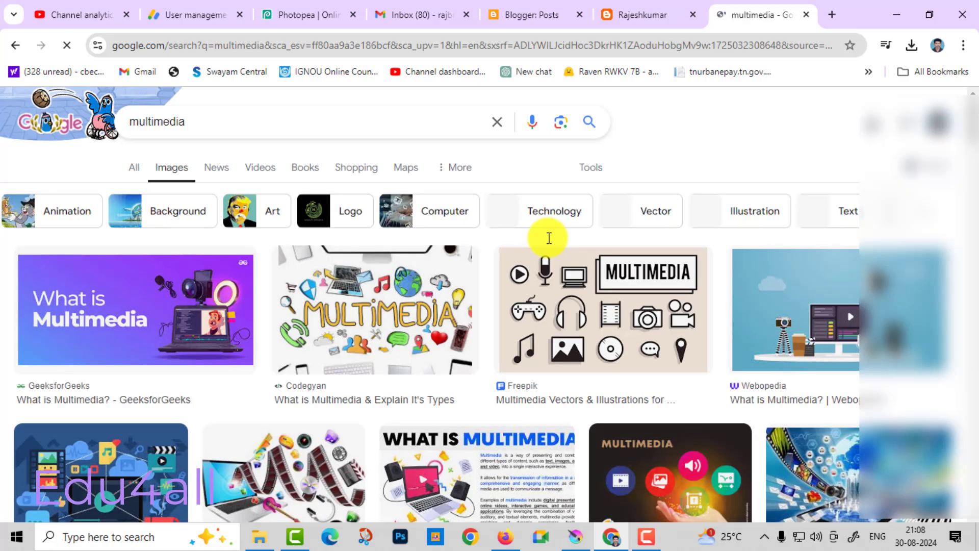
Filter the multimedia image results by usage rights to Creative Commons licenses
scroll(481, 444, down, 3)
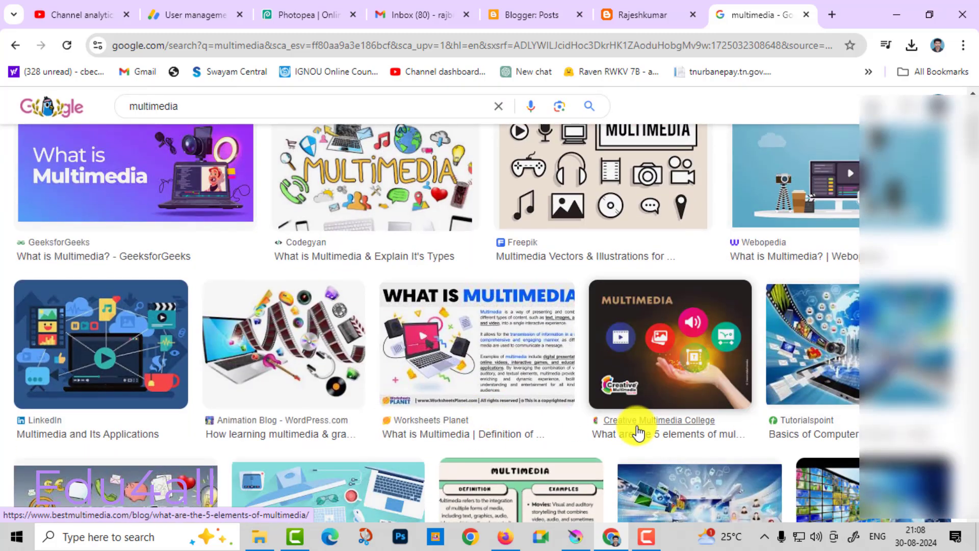
scroll(635, 431, up, 3)
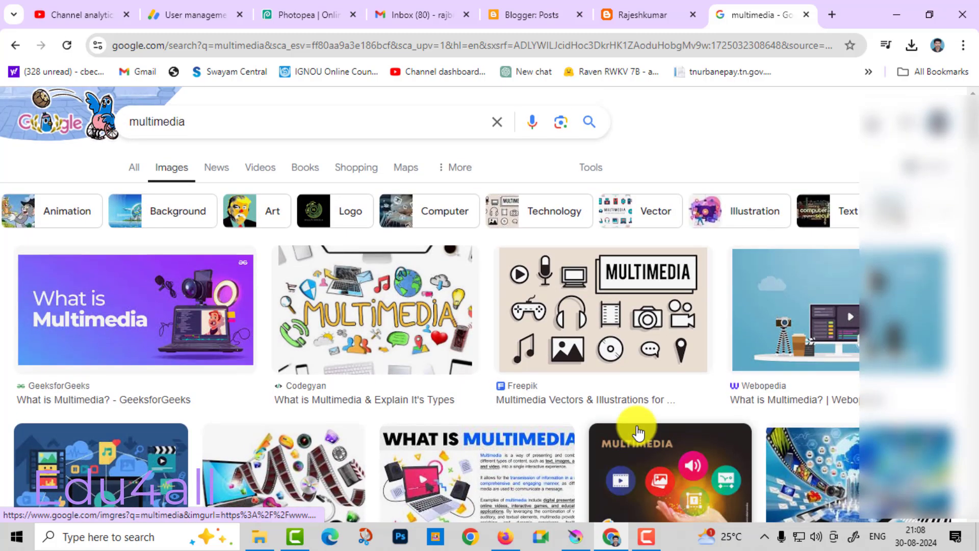
click(590, 168)
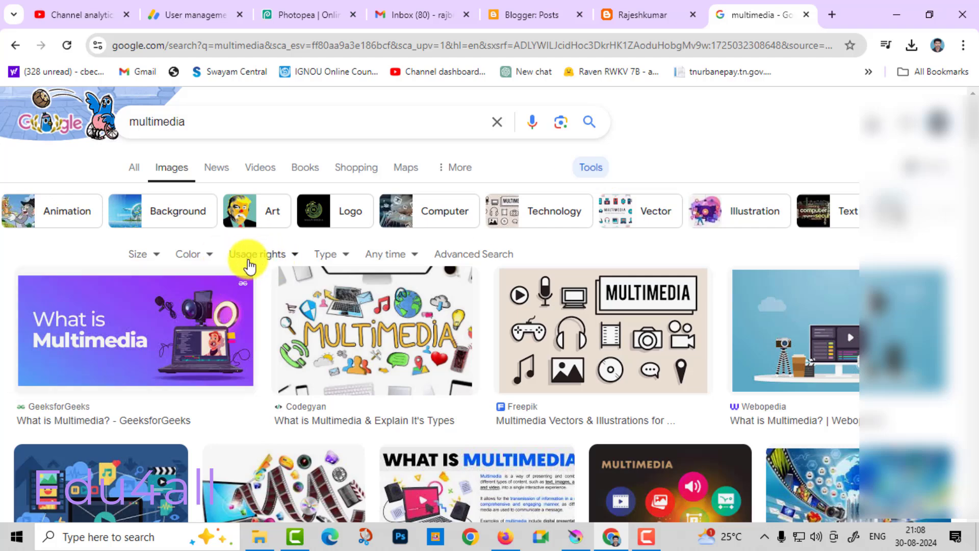
click(286, 259)
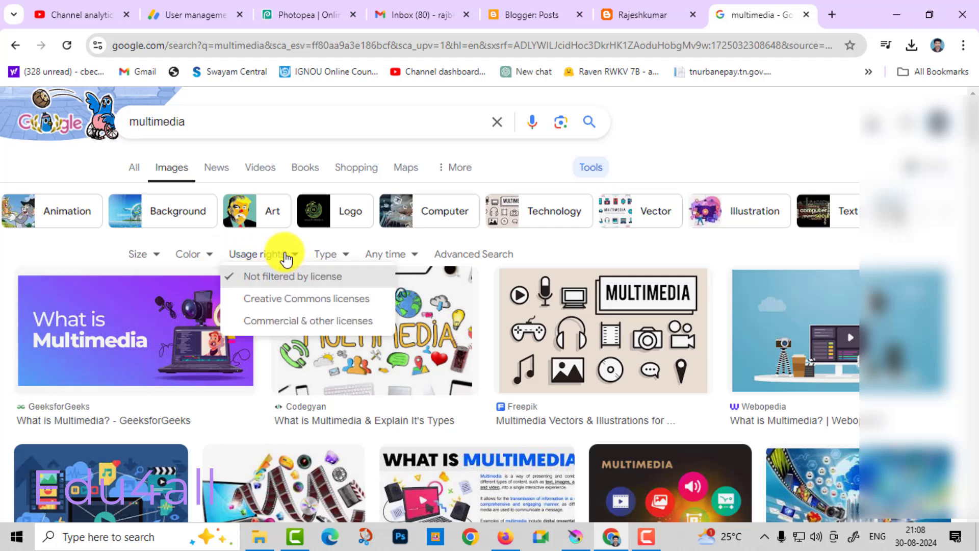
click(316, 307)
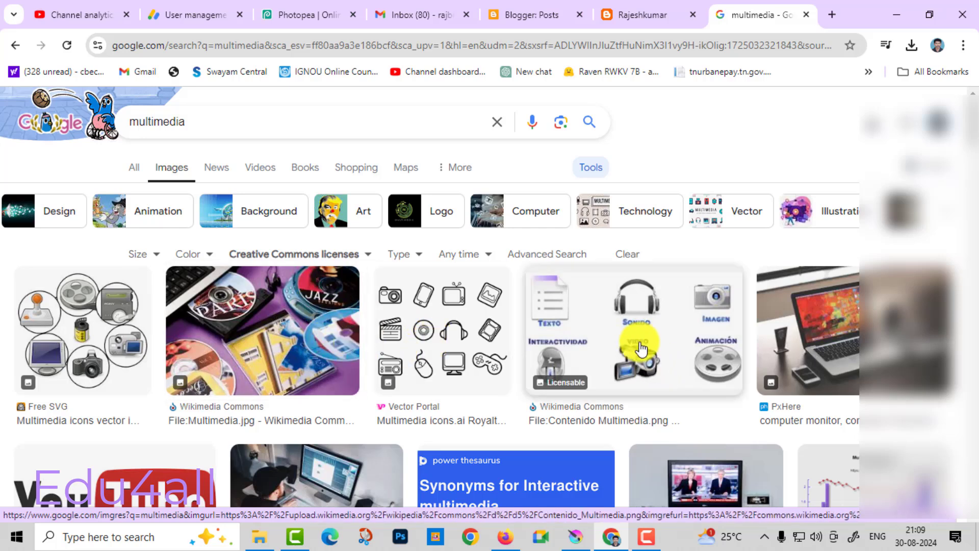
Open the Wikimedia Commons result "File:Contenido Multimedia.png" and copy its image
scroll(637, 337, down, 1)
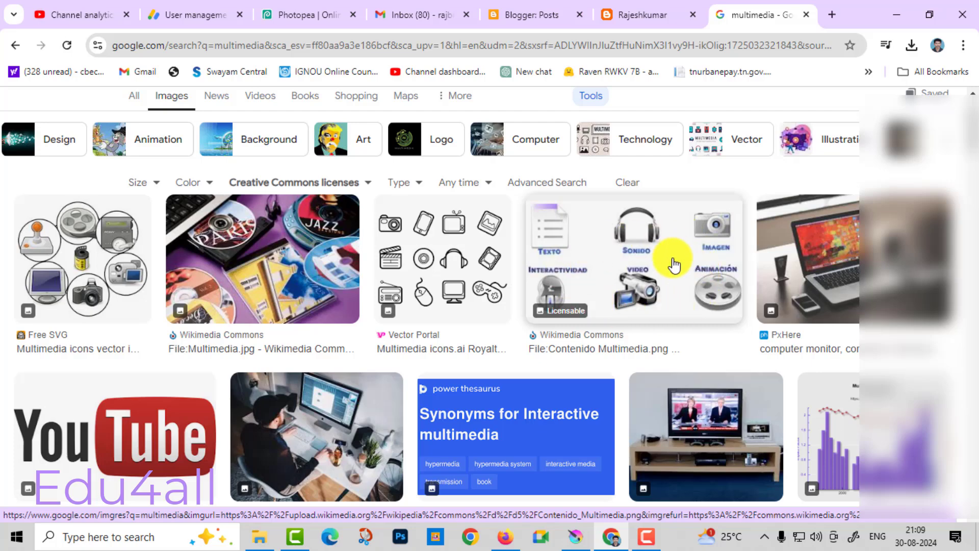
click(675, 264)
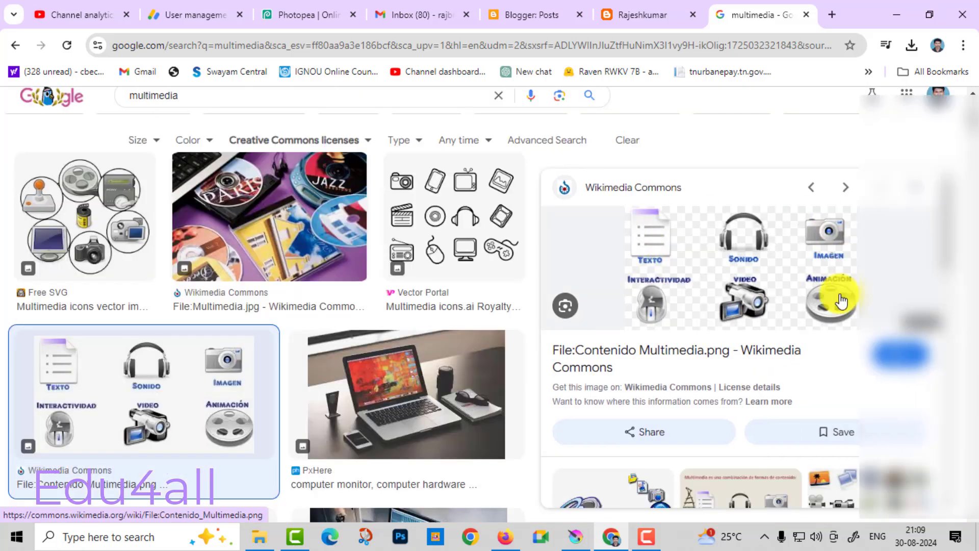
right_click(729, 266)
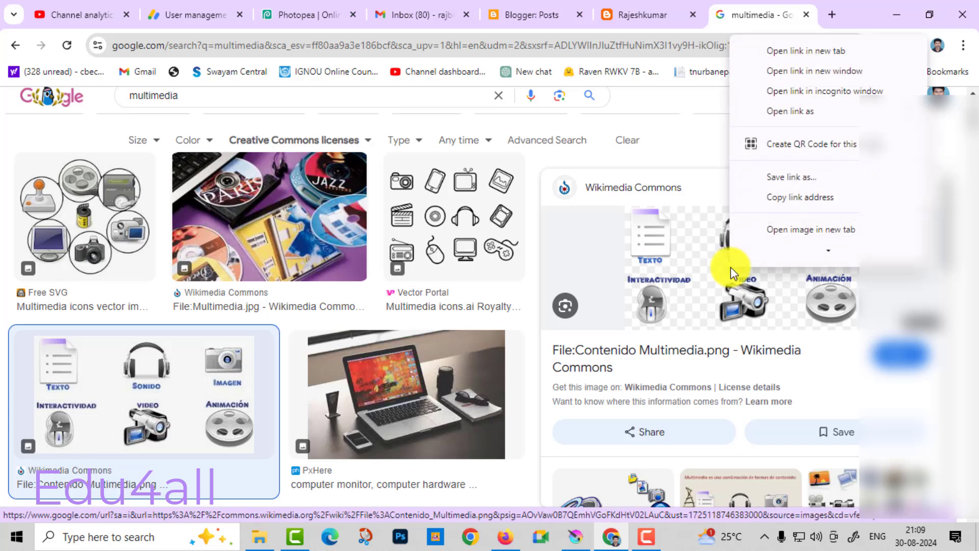
mouse_move(821, 251)
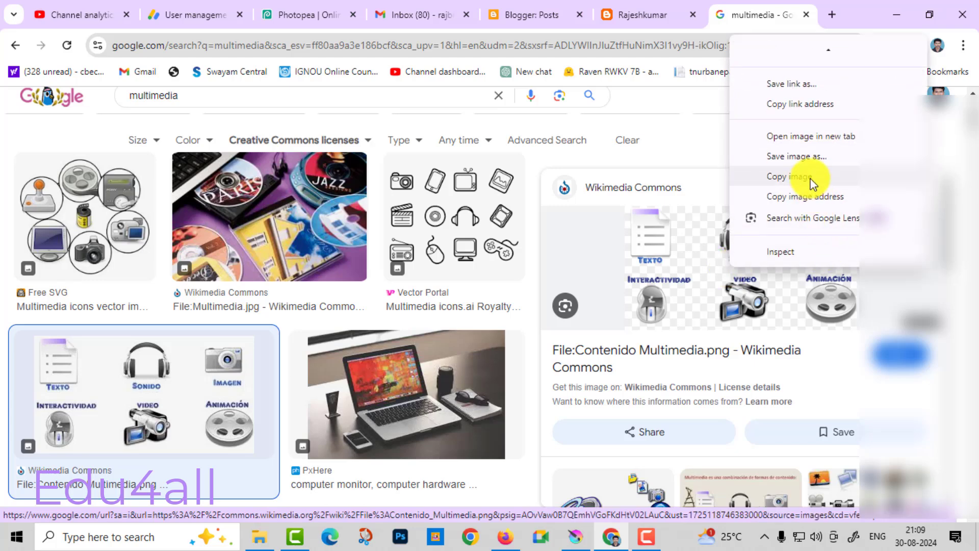
click(812, 179)
Return to the Photopea project and paste the copied multimedia image as a layer
click(310, 18)
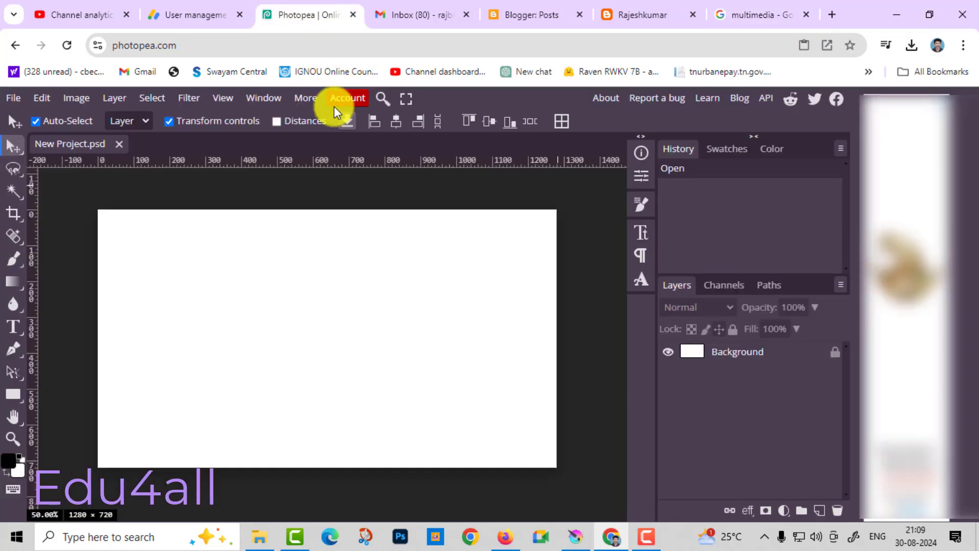
click(45, 97)
click(60, 284)
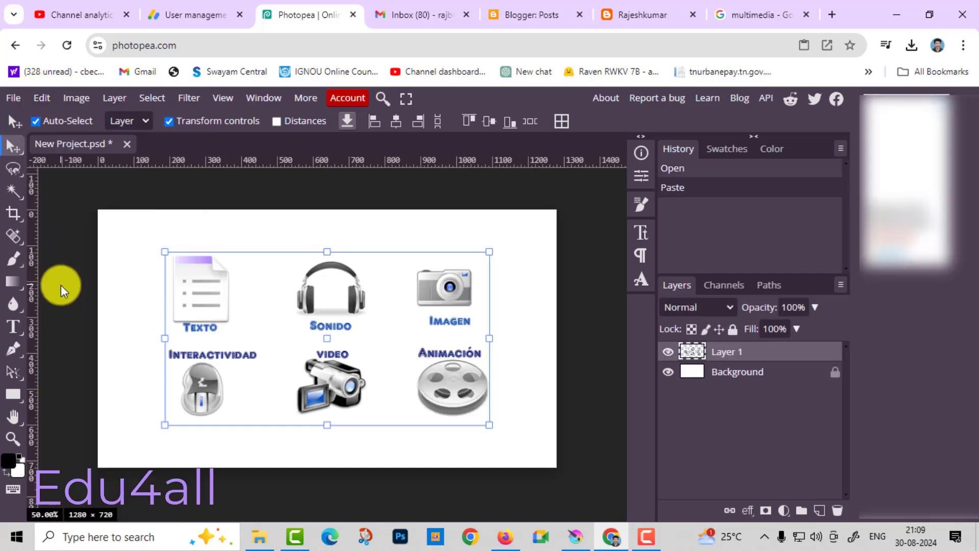
Enlarge the pasted icons proportionally to about 113% and place them horizontally centred, slightly below the middle of the canvas
key(ctrl+t)
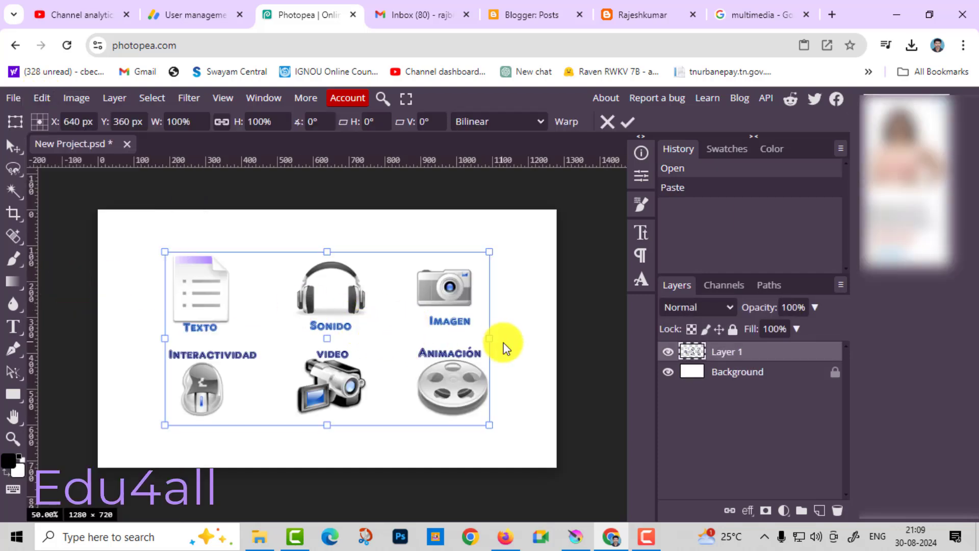
drag(535, 376, 477, 348)
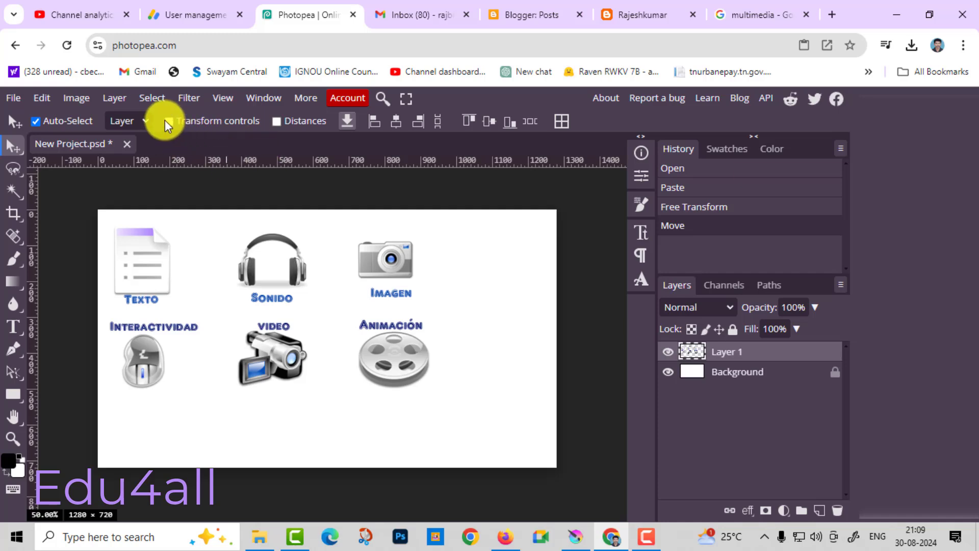
click(169, 121)
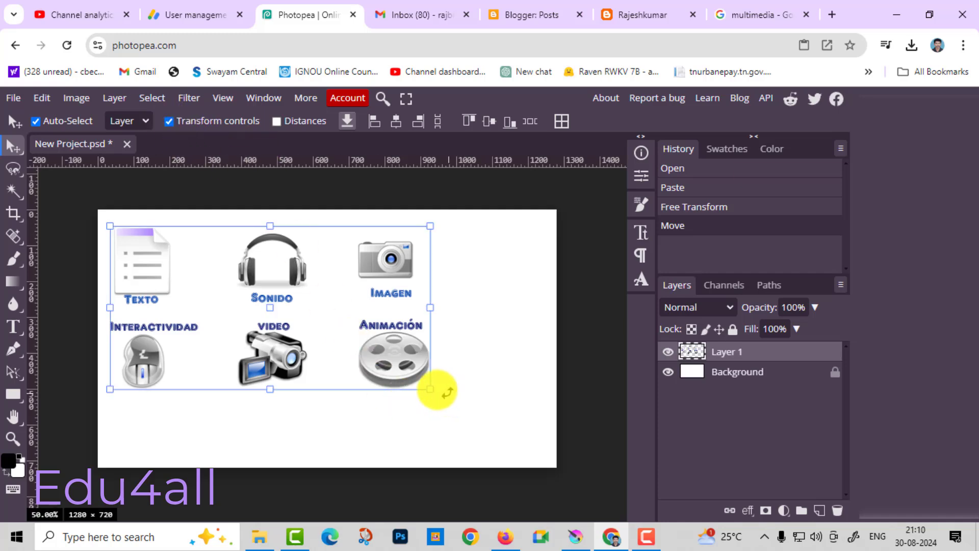
drag(427, 388, 540, 474)
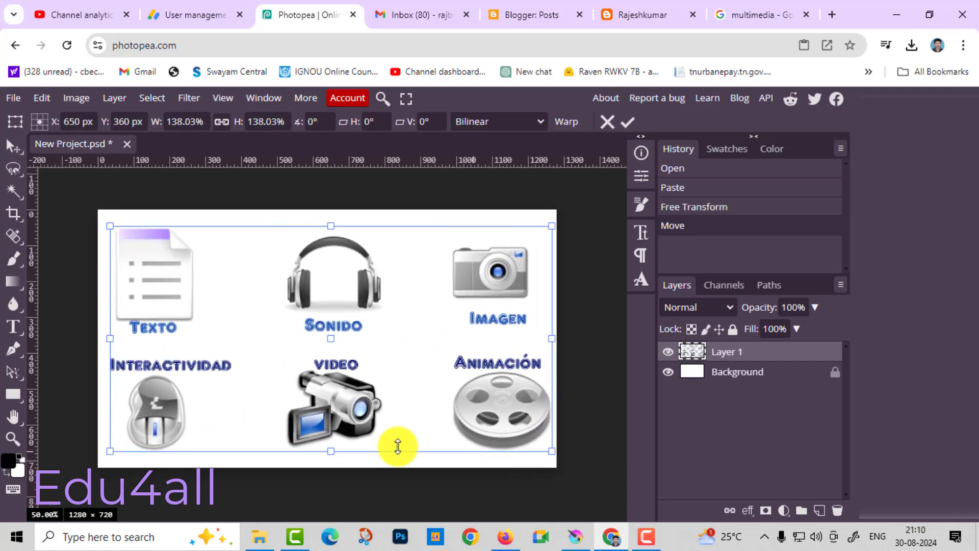
drag(110, 452, 190, 411)
drag(326, 327, 284, 361)
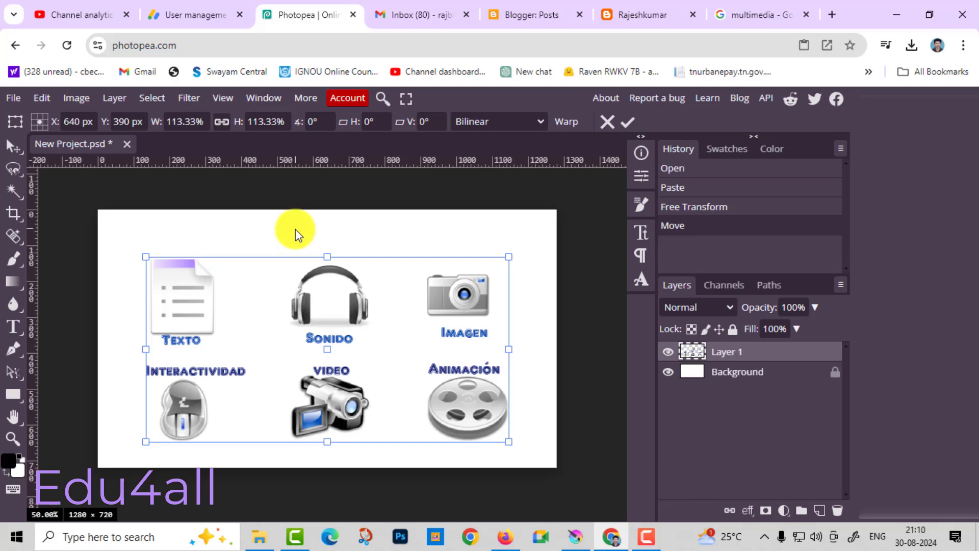
click(14, 146)
key(ctrl+t)
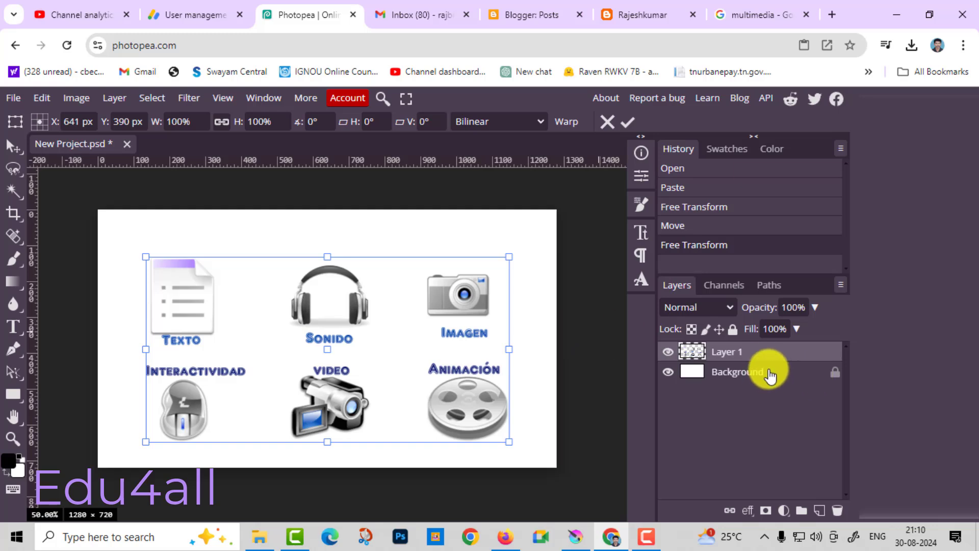
Add a new layer above the icons and fill it with a black-to-white linear gradient running diagonally from upper left to lower right
click(821, 509)
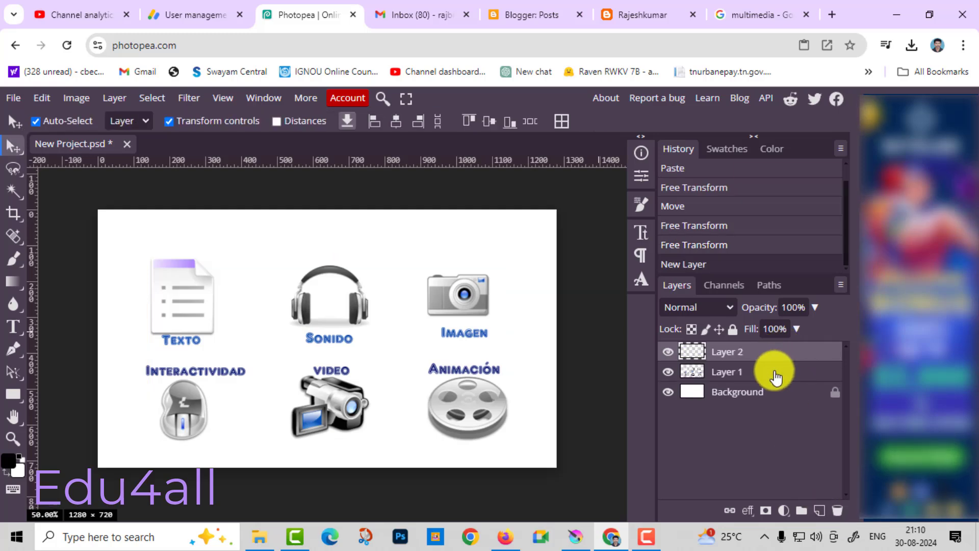
click(11, 288)
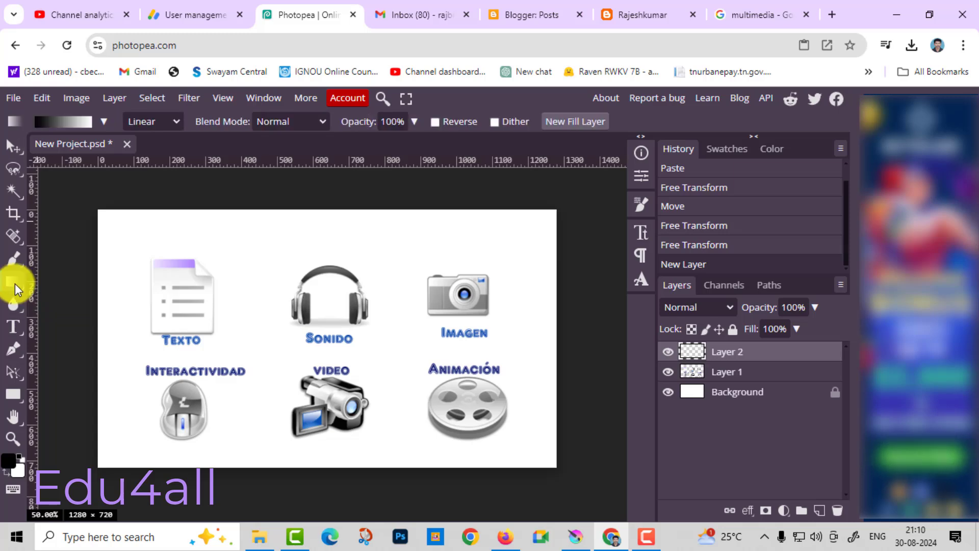
drag(117, 237, 537, 448)
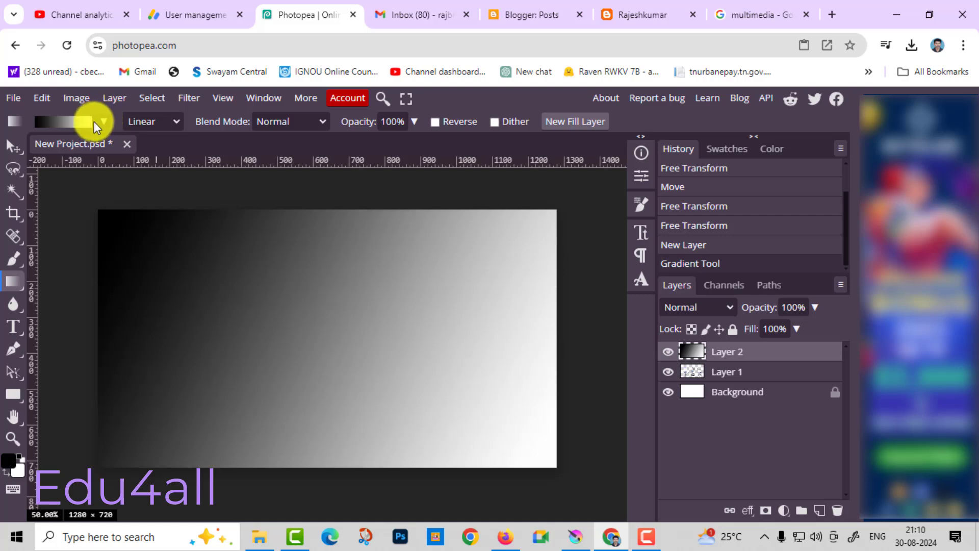
Refill the new layer with the orange-yellow-orange preset gradient, drawn diagonally across the canvas
click(84, 121)
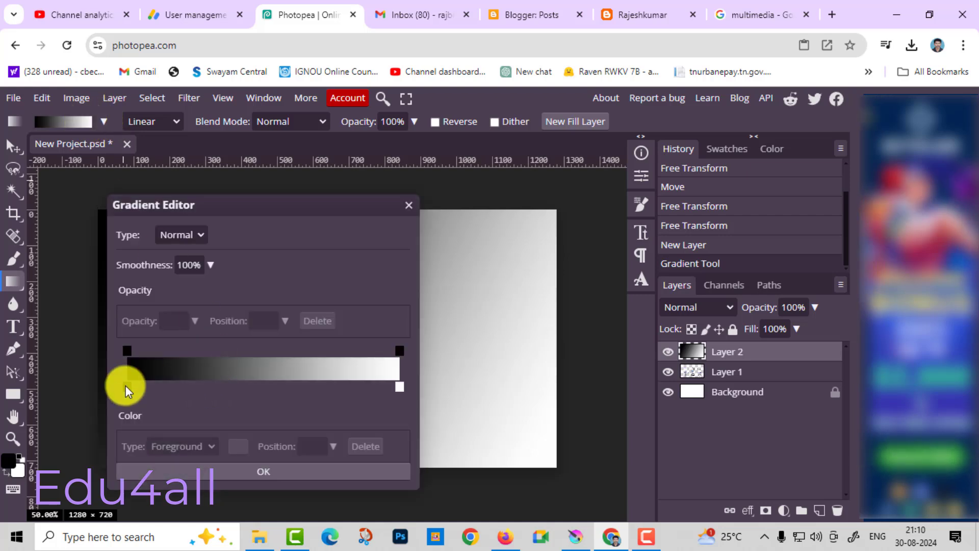
click(409, 204)
click(104, 122)
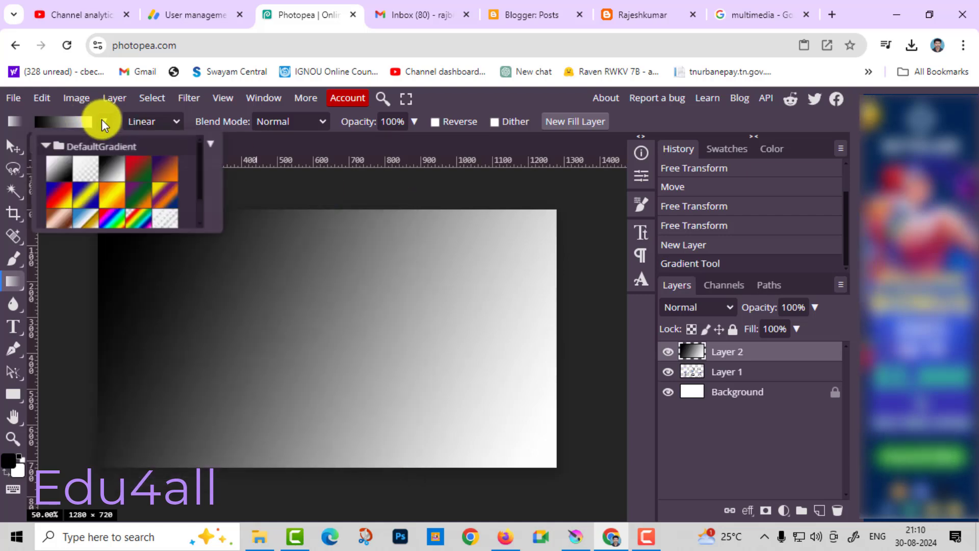
click(114, 194)
click(395, 388)
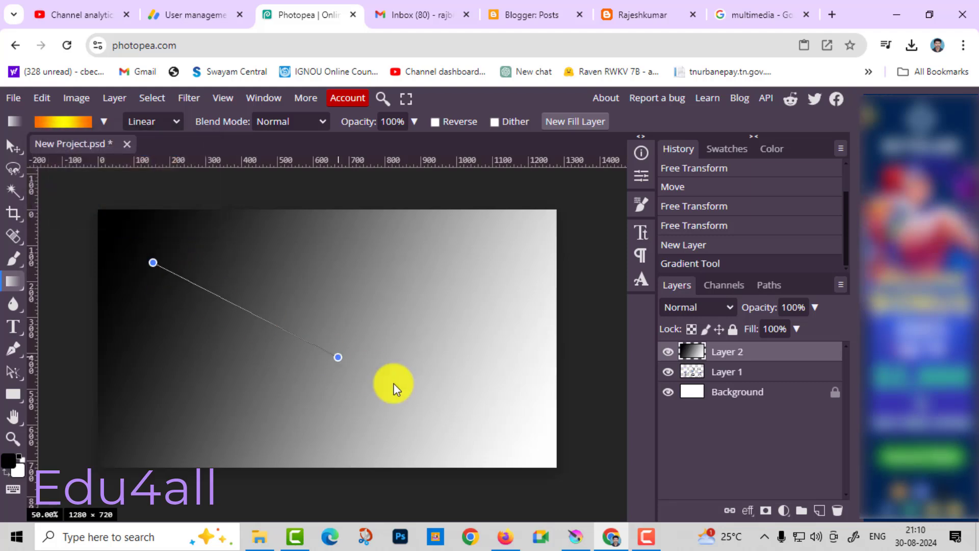
click(450, 395)
drag(215, 259, 454, 395)
click(492, 418)
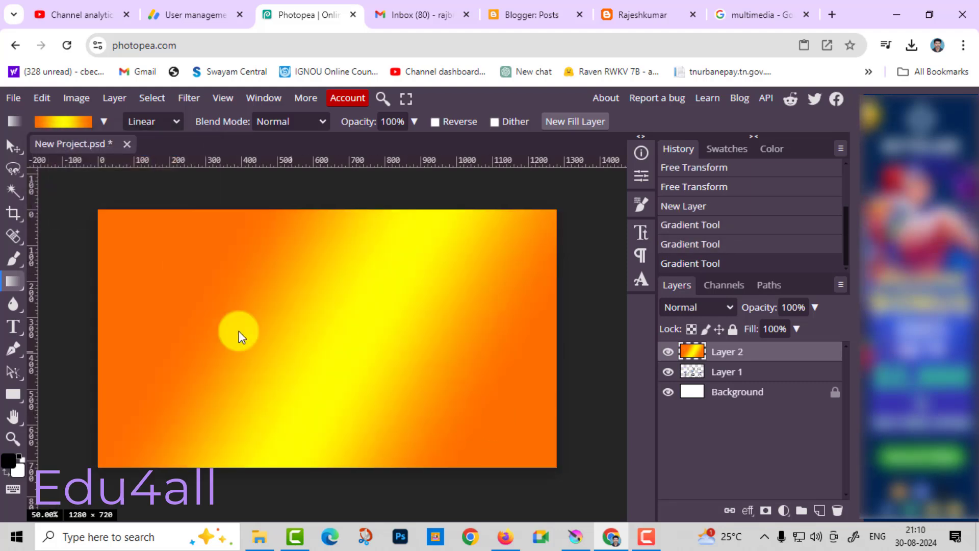
Choose the black-to-white preset as the current gradient
click(102, 123)
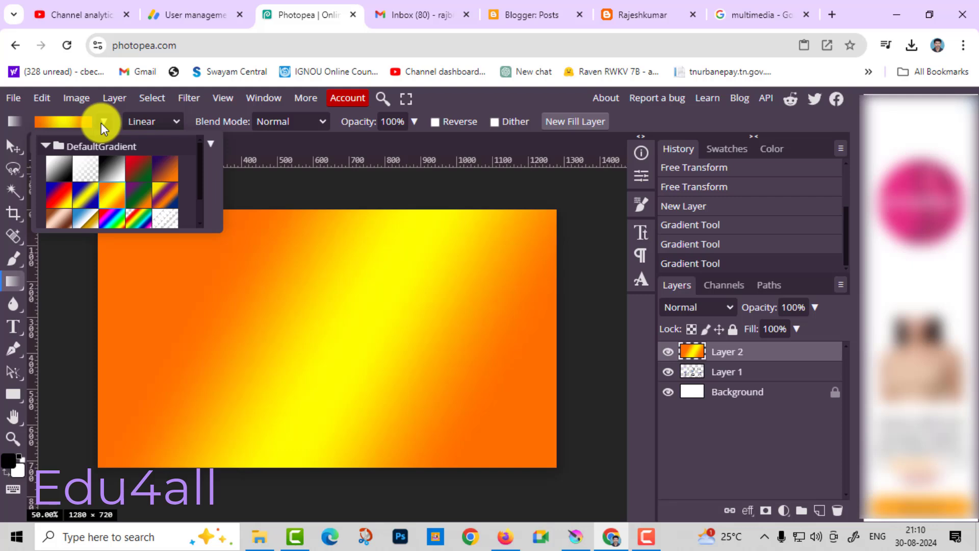
click(64, 174)
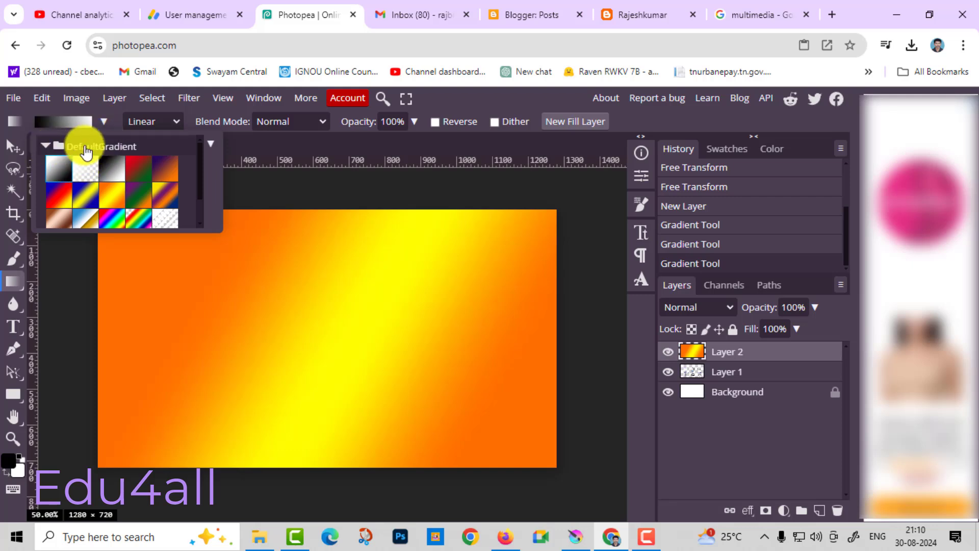
click(85, 150)
click(287, 243)
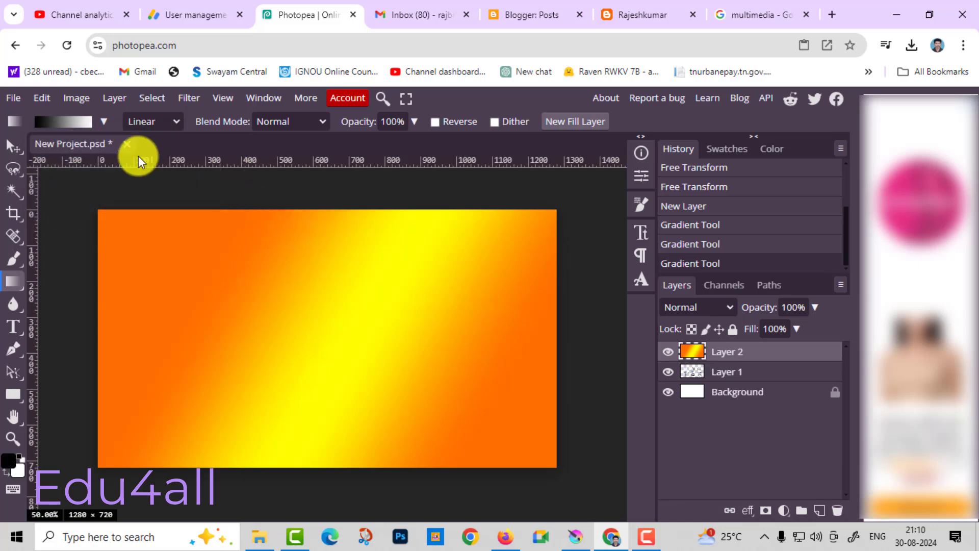
click(103, 120)
Edit the gradient and set its white end colour stop to a fully saturated blue
click(76, 121)
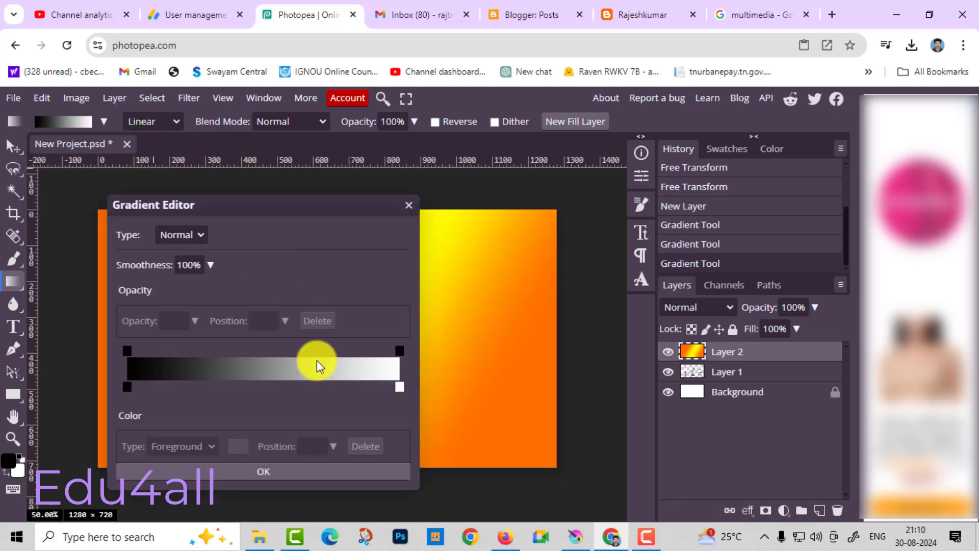
click(399, 387)
click(237, 447)
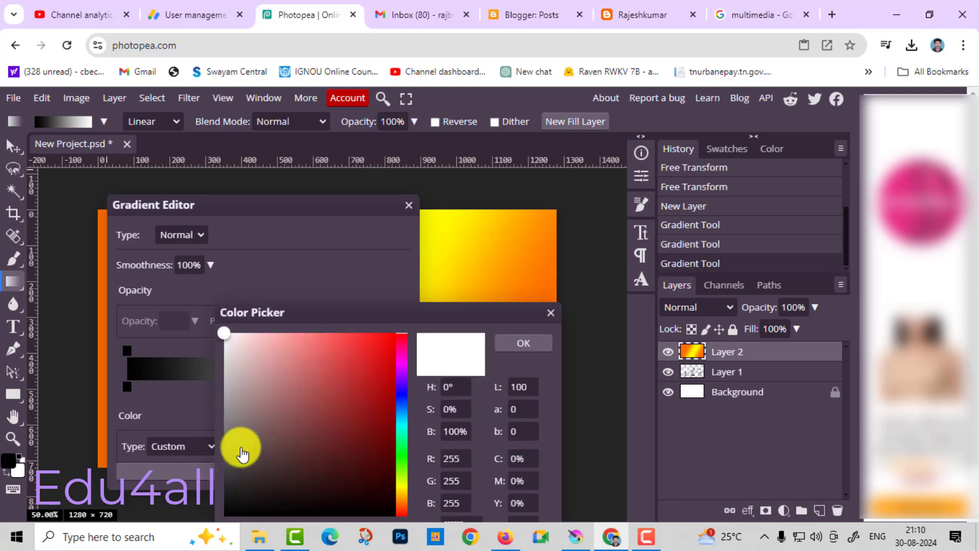
click(402, 388)
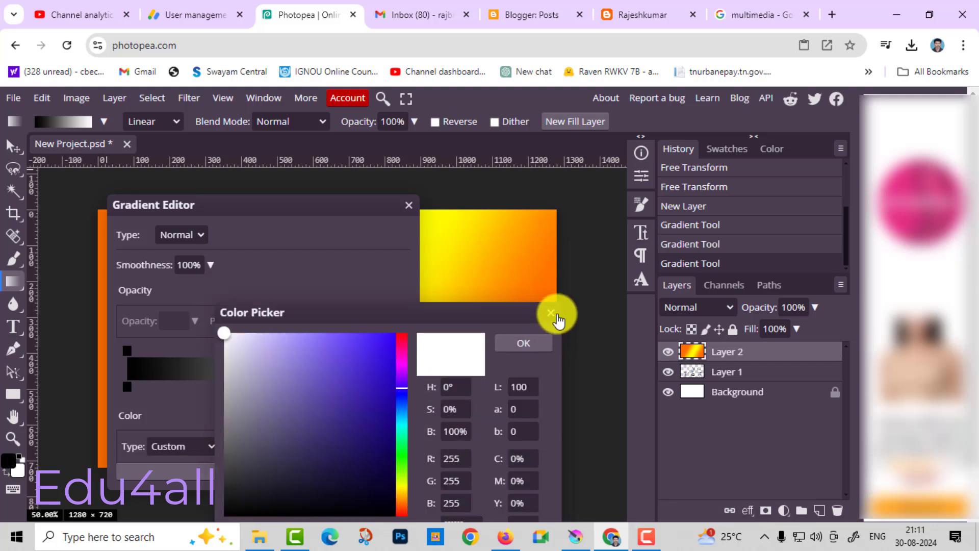
click(556, 316)
click(238, 447)
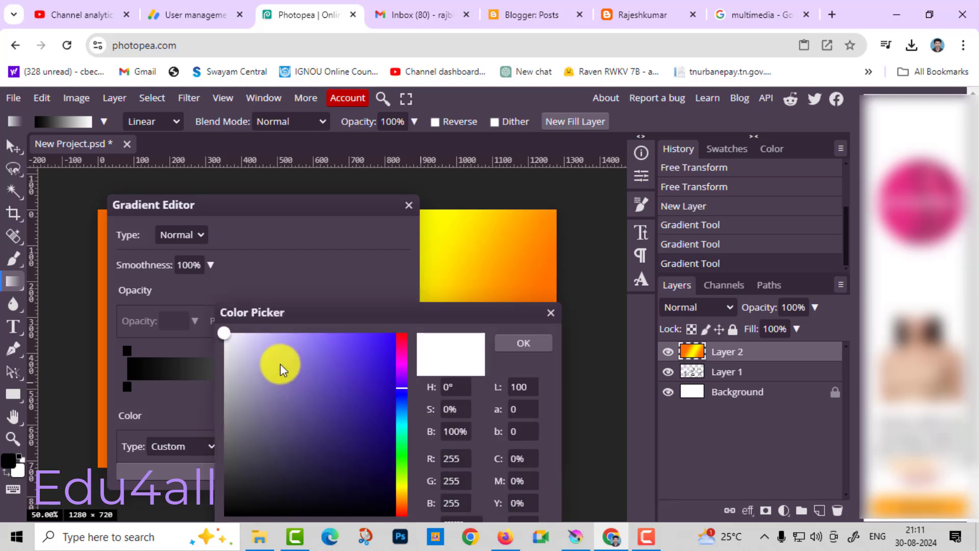
click(390, 342)
click(517, 343)
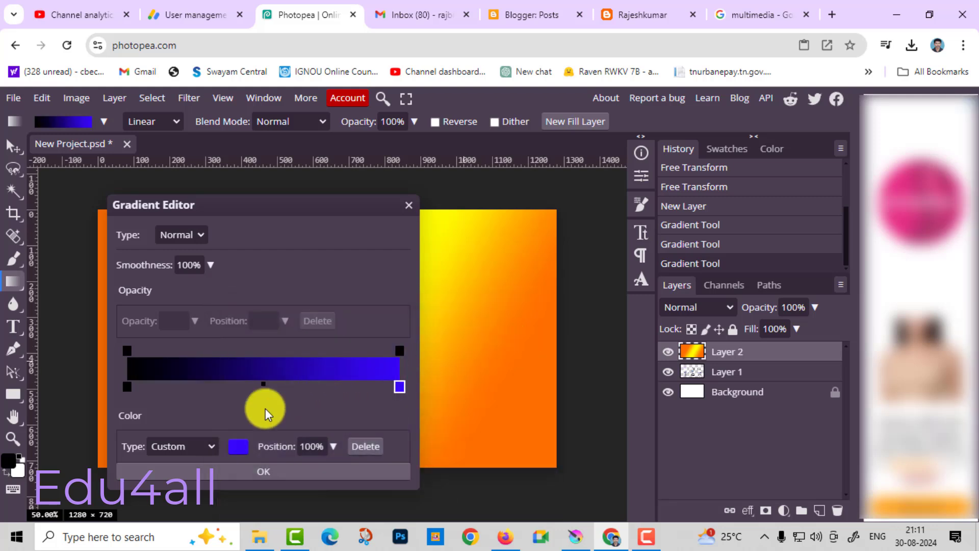
click(127, 388)
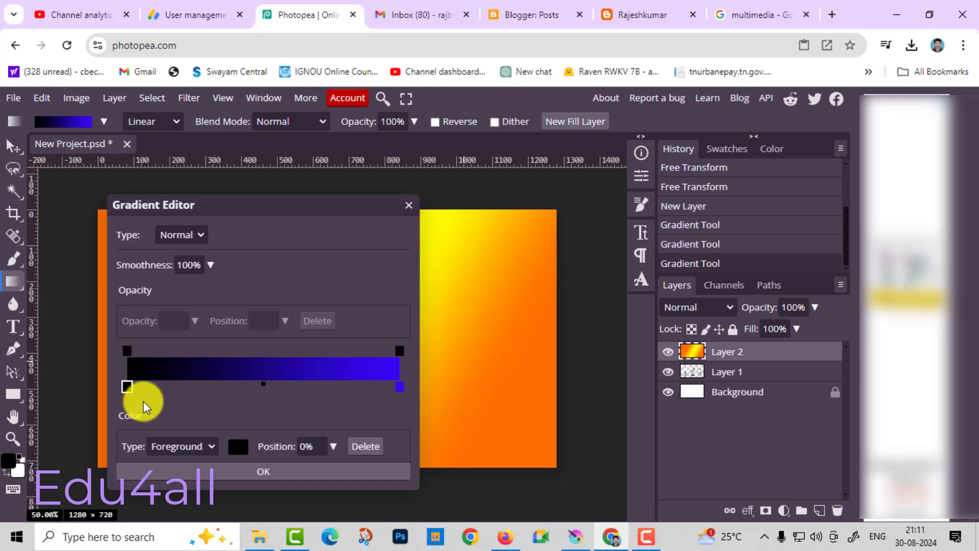
click(239, 449)
click(403, 481)
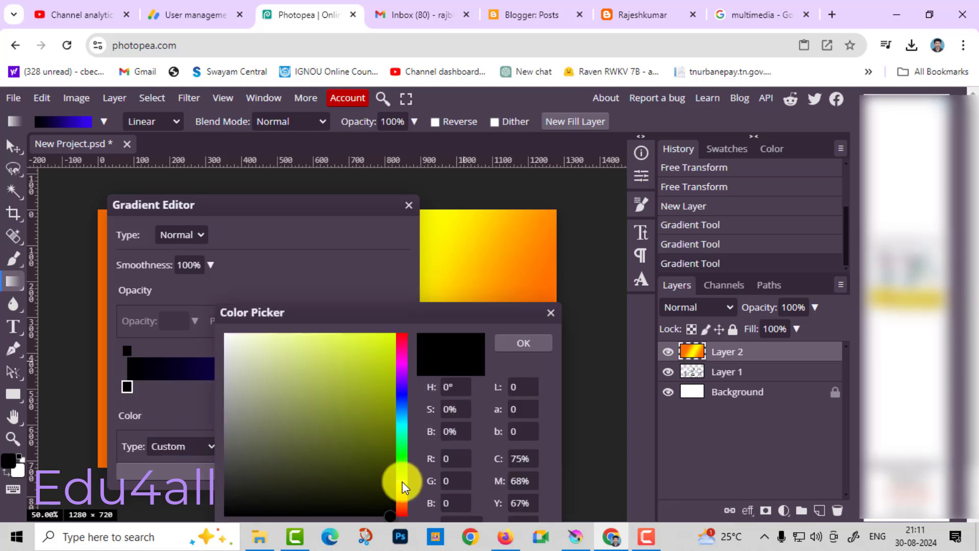
drag(402, 489, 403, 485)
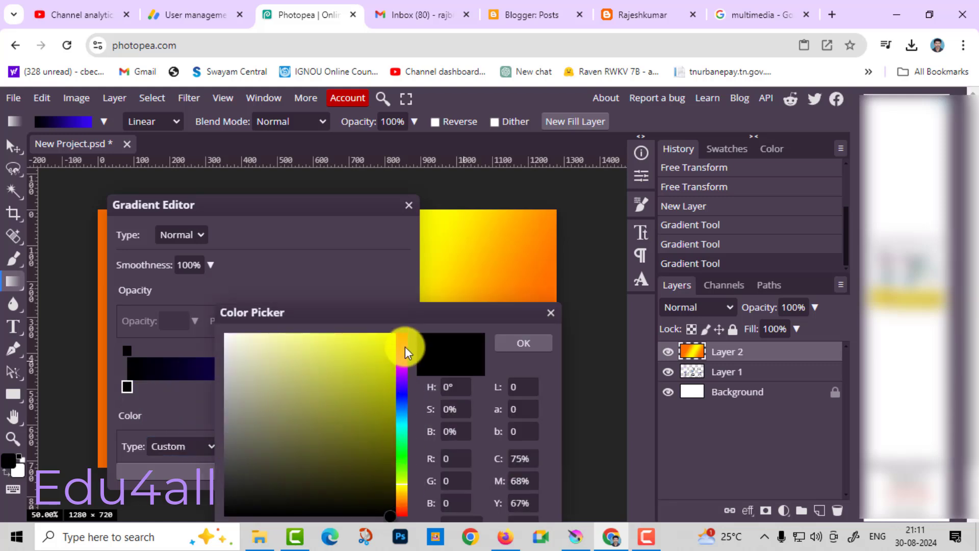
drag(390, 335, 401, 332)
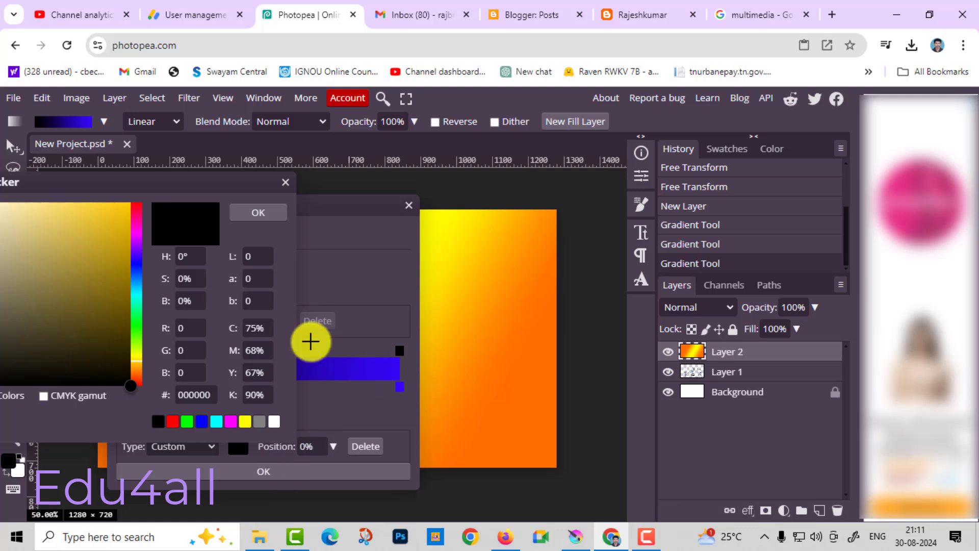
drag(236, 184, 2, 454)
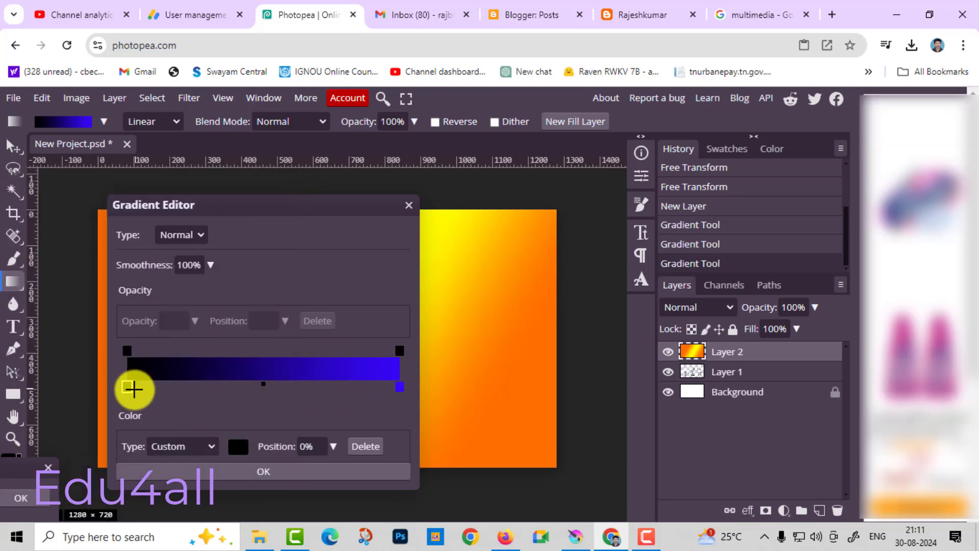
click(123, 389)
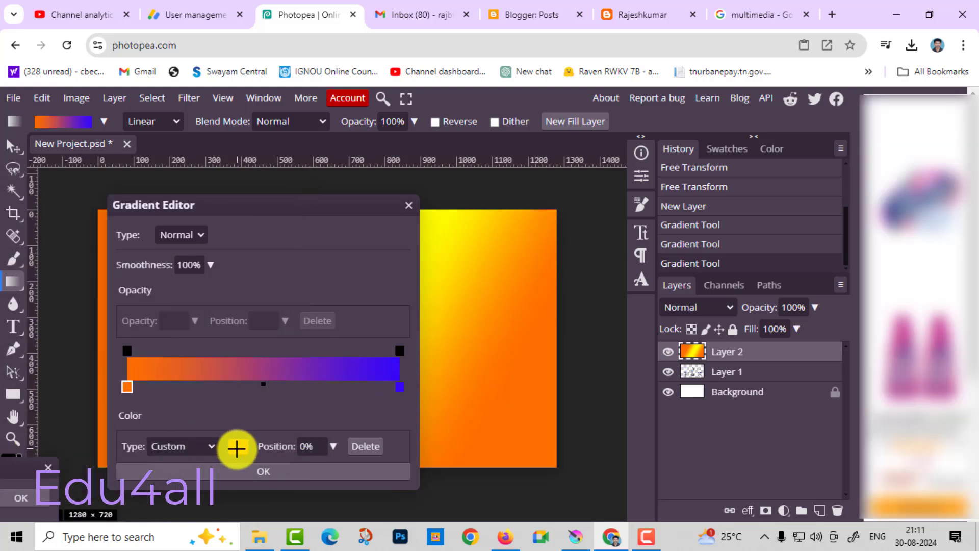
click(264, 473)
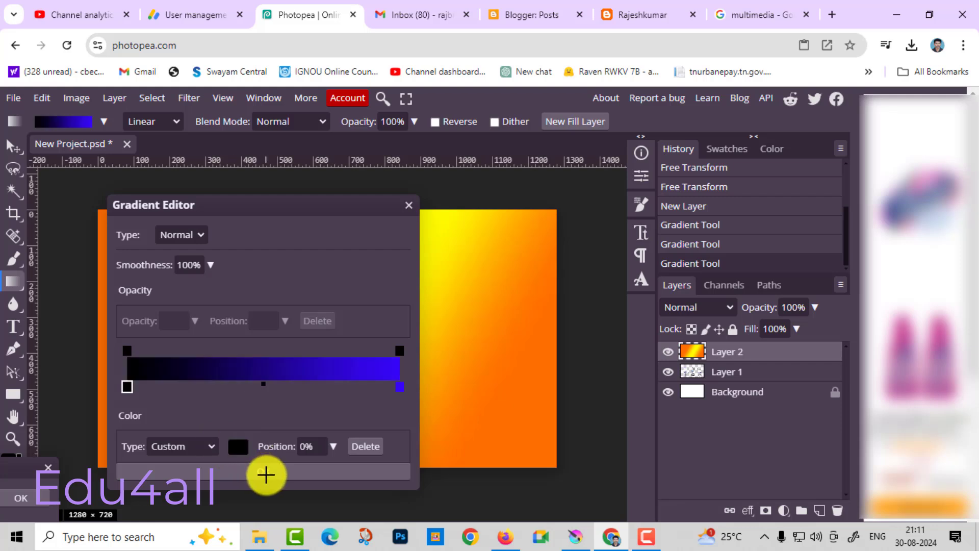
key(v)
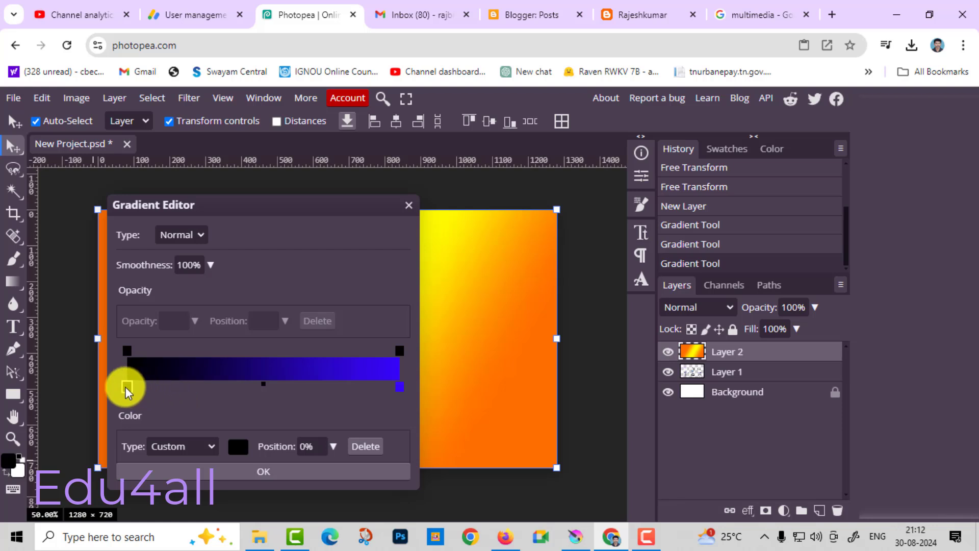
Set the gradient's start colour stop to yellow (ffff00) and accept the edited gradient
click(238, 447)
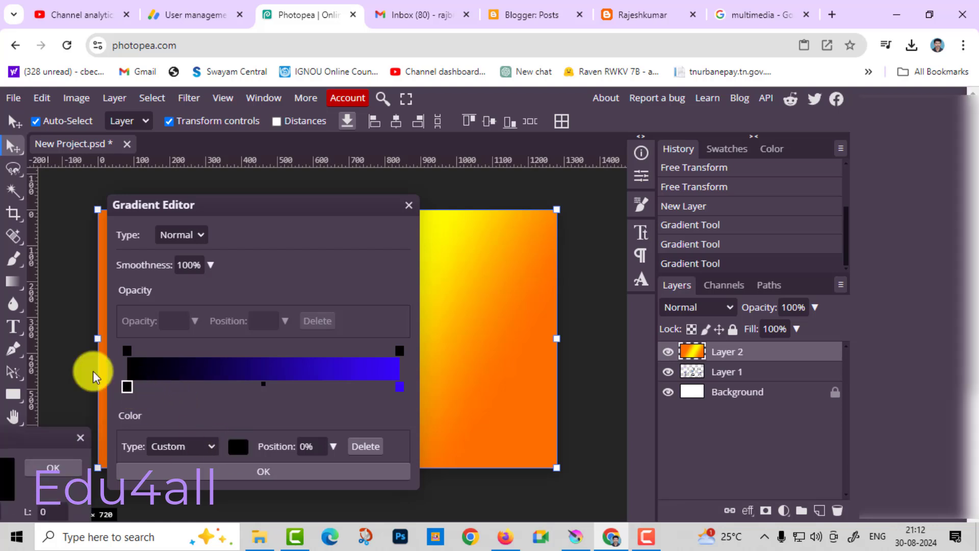
click(187, 408)
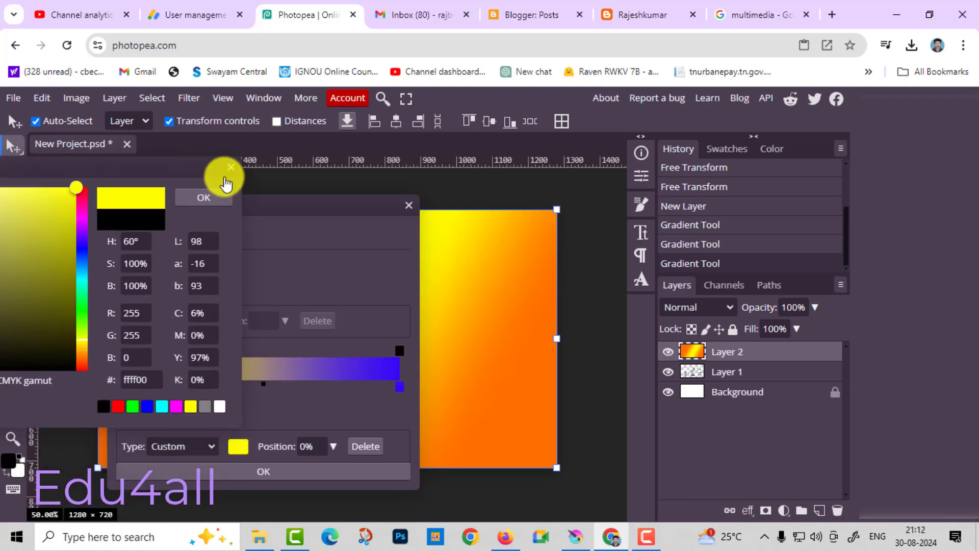
click(215, 198)
click(262, 471)
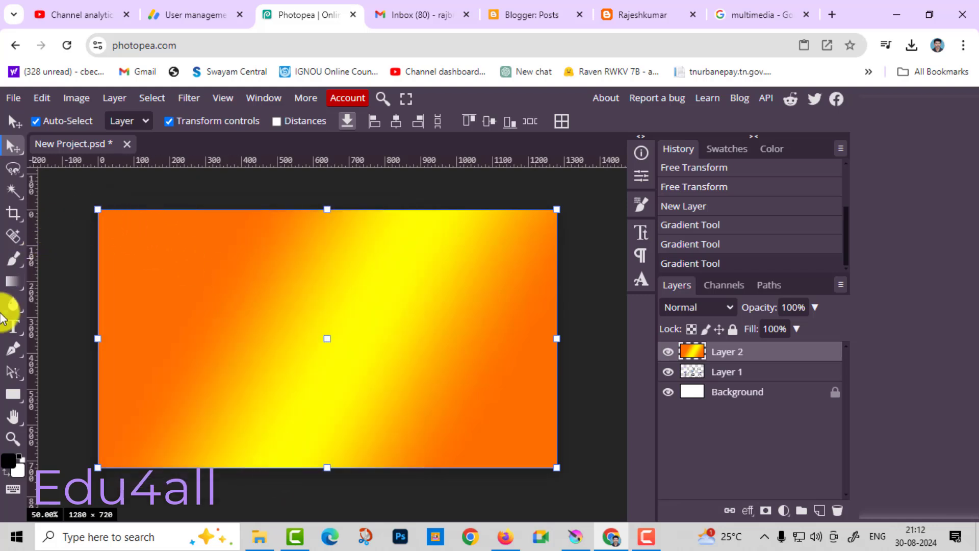
Refill Layer 2 with the yellow-to-blue gradient, trying several directions and ending with blue across the canvas top and yellow at its bottom
click(12, 282)
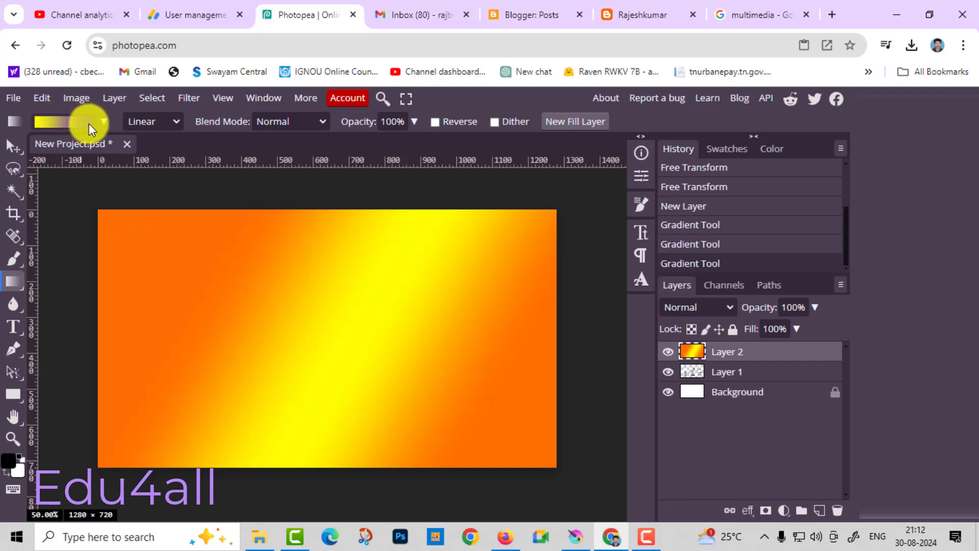
drag(123, 234, 449, 419)
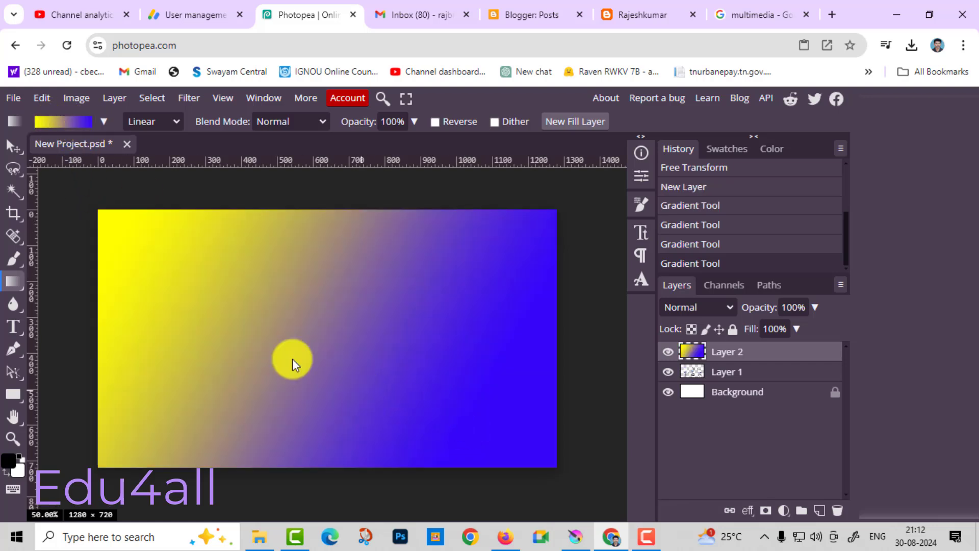
drag(155, 357, 455, 364)
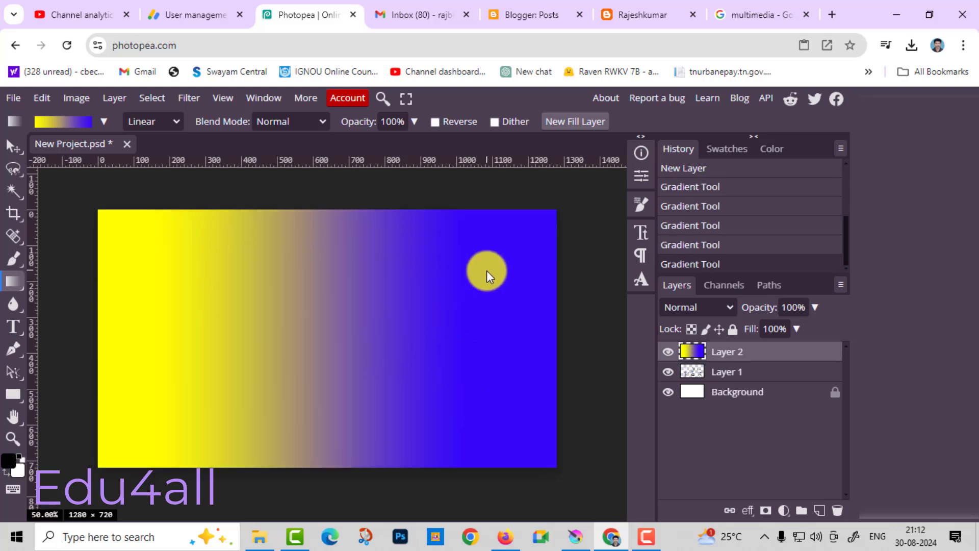
drag(485, 269, 201, 399)
drag(236, 239, 337, 451)
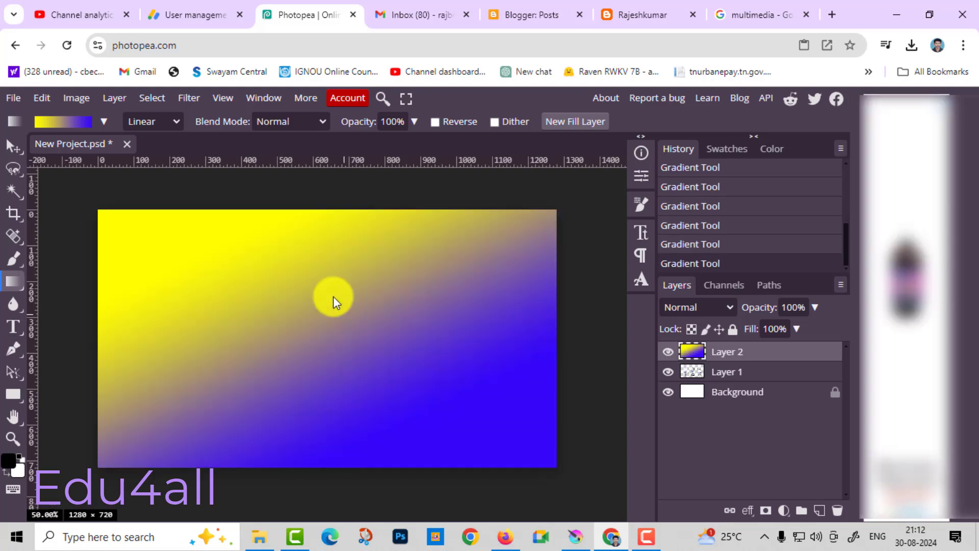
drag(293, 263, 502, 454)
drag(195, 350, 530, 349)
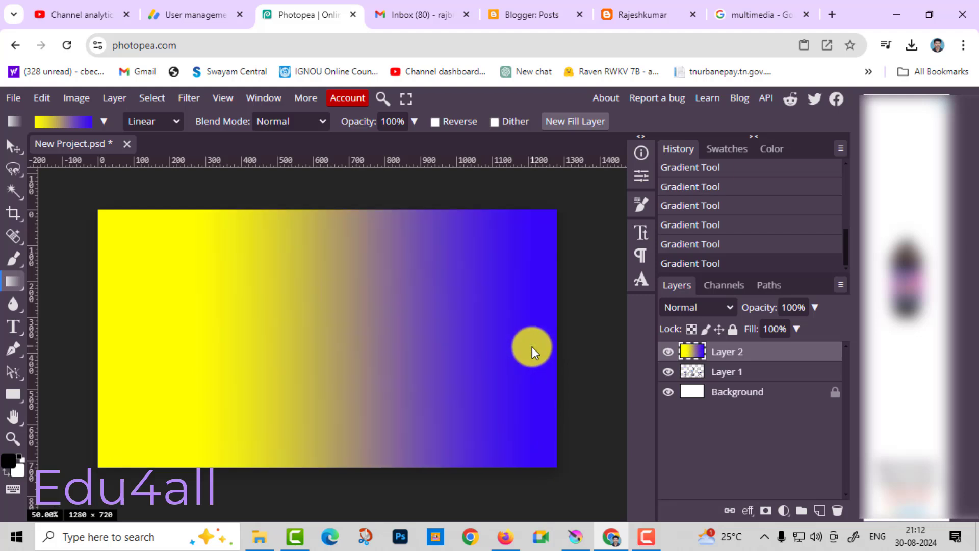
drag(234, 326, 474, 331)
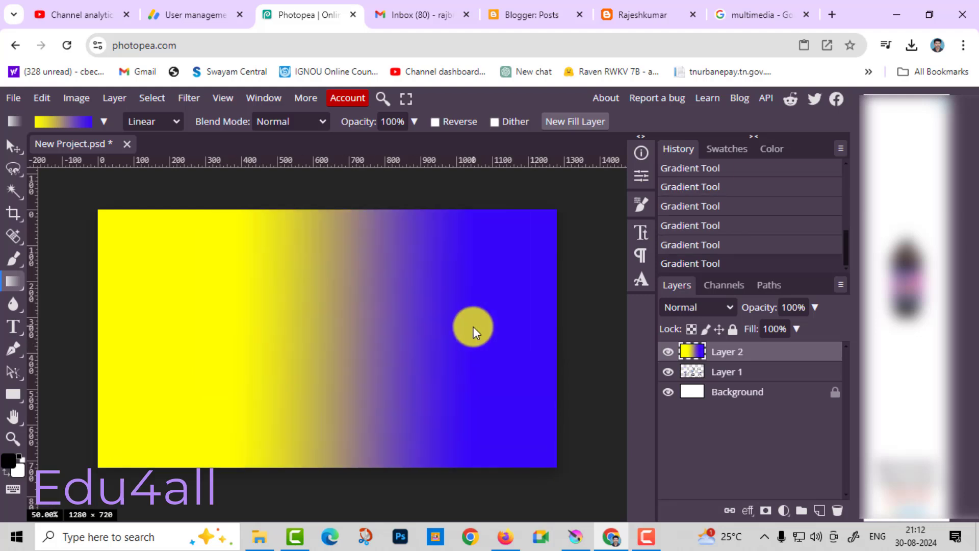
drag(313, 230, 302, 439)
drag(300, 245, 342, 237)
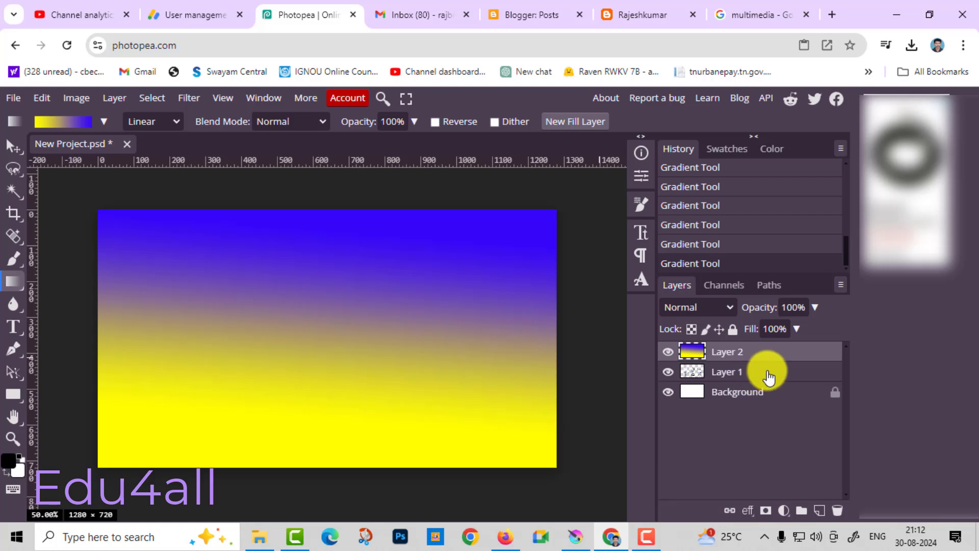
Bring the multimedia icons layer above the gradient layer and shift the icons slightly downward on the canvas
drag(765, 376, 769, 351)
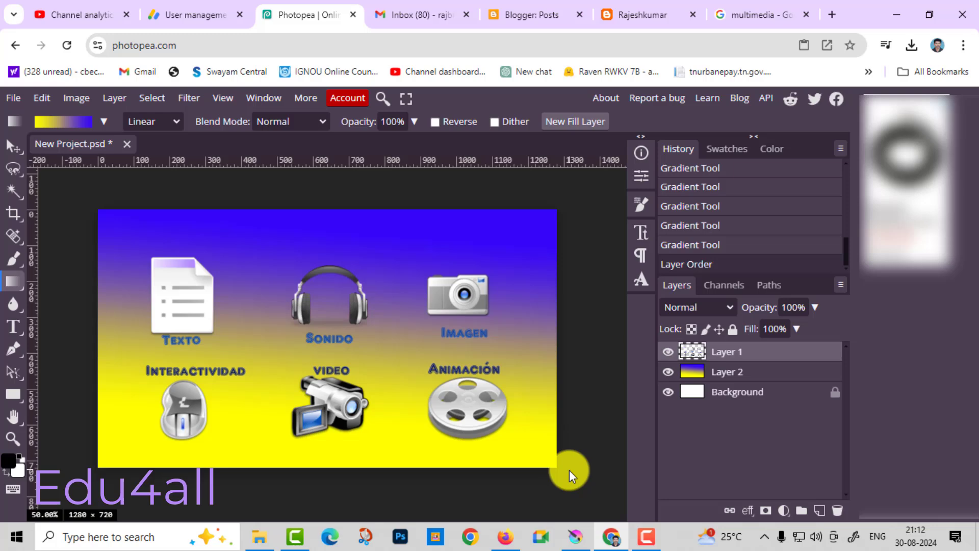
click(13, 146)
drag(316, 305, 350, 316)
Add a text layer near the canvas's top edge in yellow (fefe00) reading "Multimedia Tutorial"
click(13, 328)
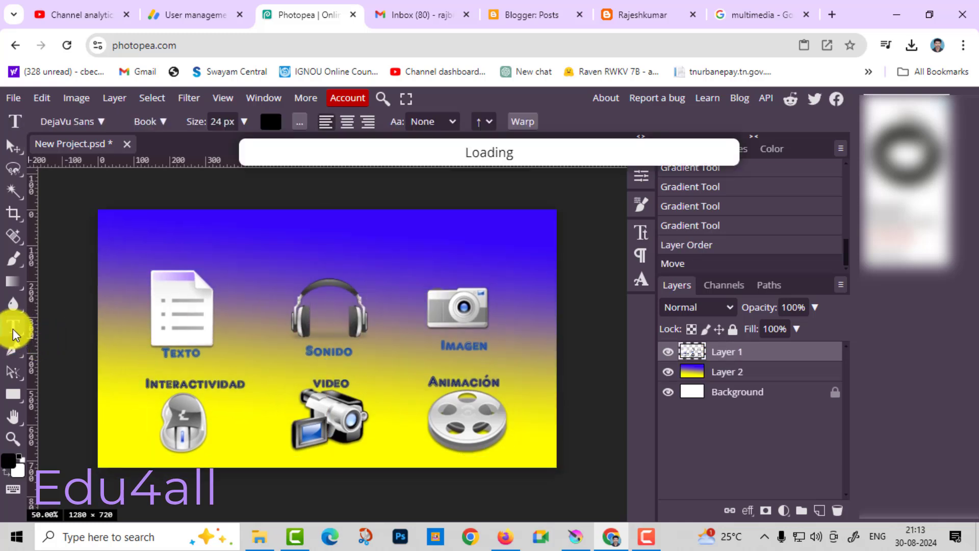
click(264, 231)
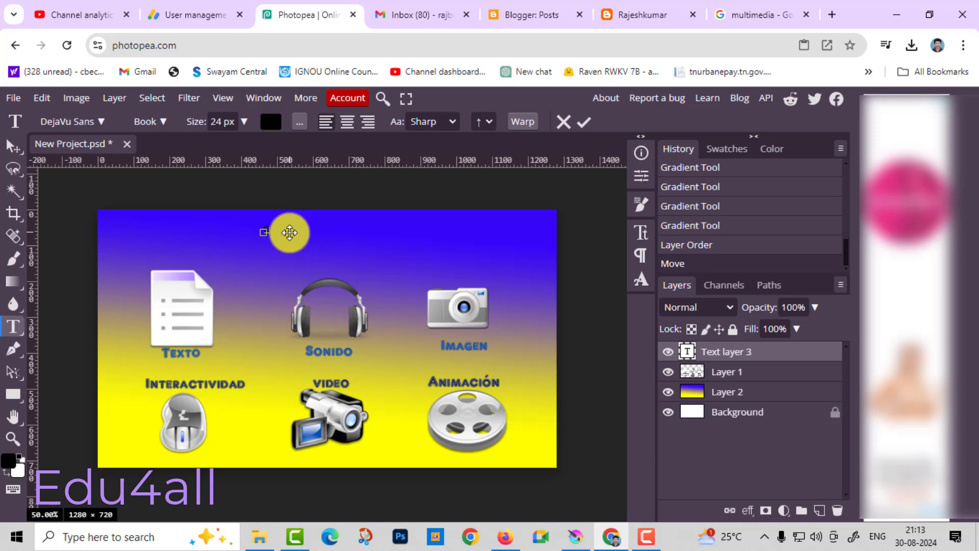
click(270, 122)
drag(148, 170, 271, 140)
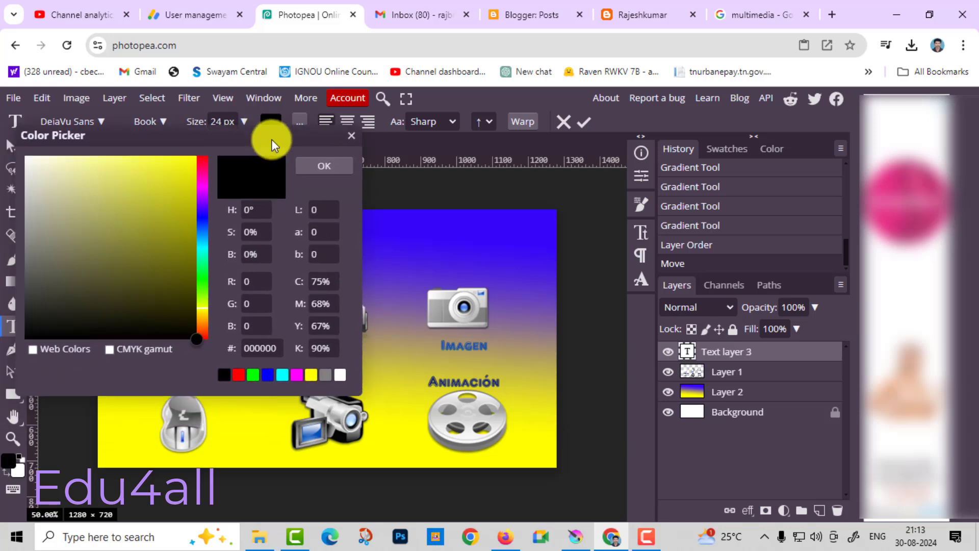
drag(179, 165, 202, 154)
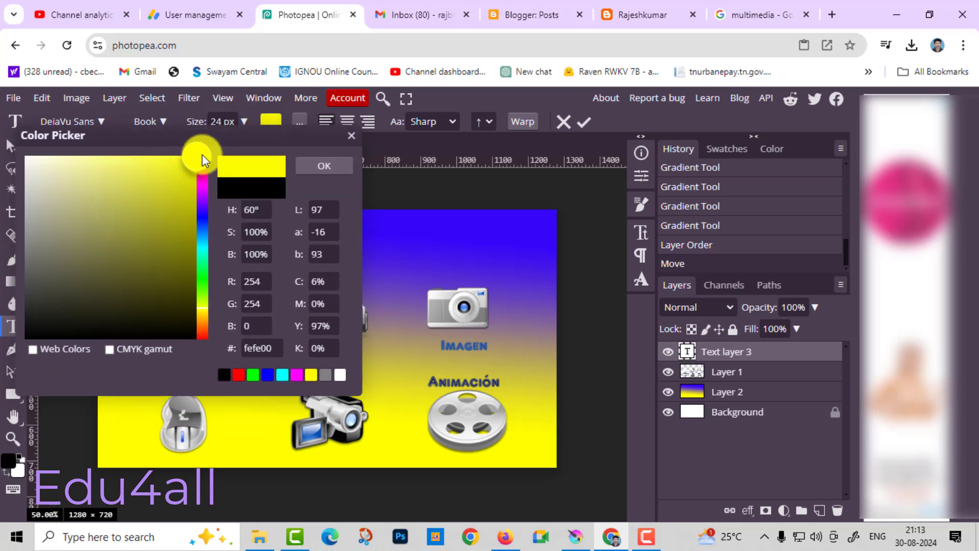
click(331, 168)
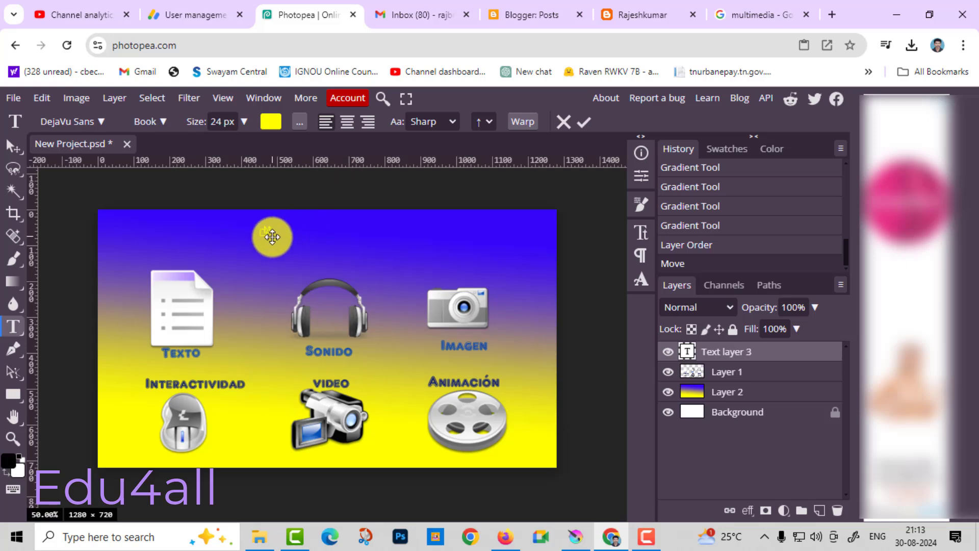
text(Multimedia Tutorial)
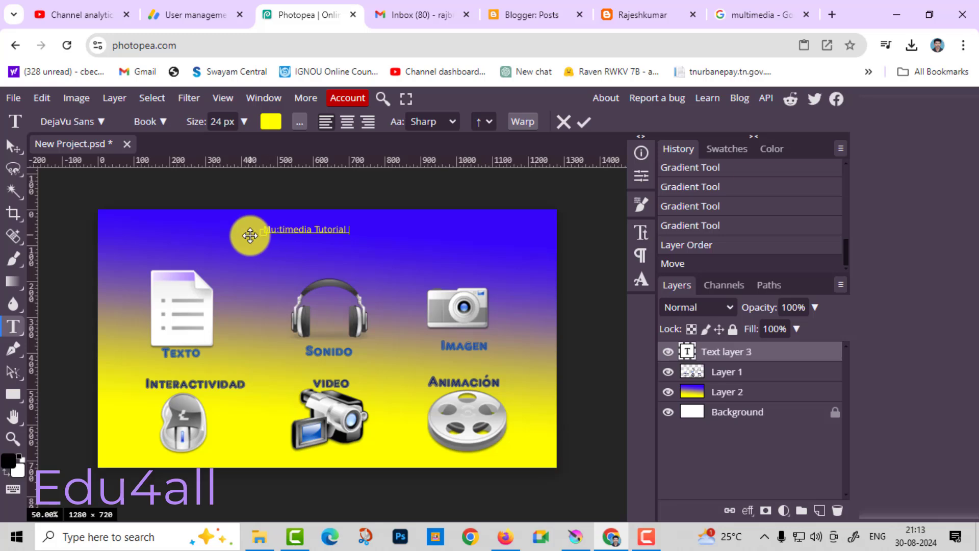
Select the entire title text and increase its font size to make a large heading above the icons
key(ctrl+a)
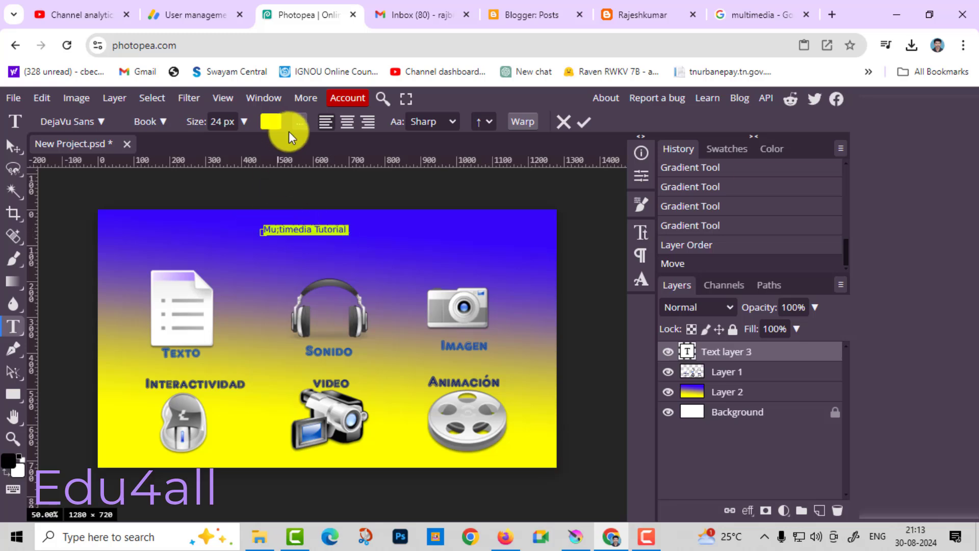
click(245, 122)
drag(220, 140, 235, 149)
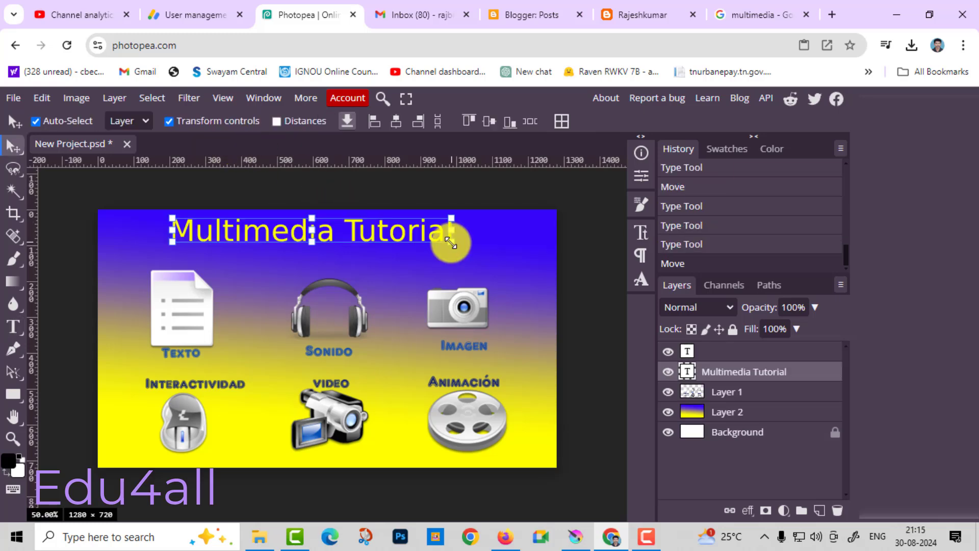
Enlarge the "Multimedia Tutorial" title to span most of the canvas width and position it near the top edge above the icons
drag(458, 245, 507, 270)
drag(384, 234, 320, 251)
click(585, 338)
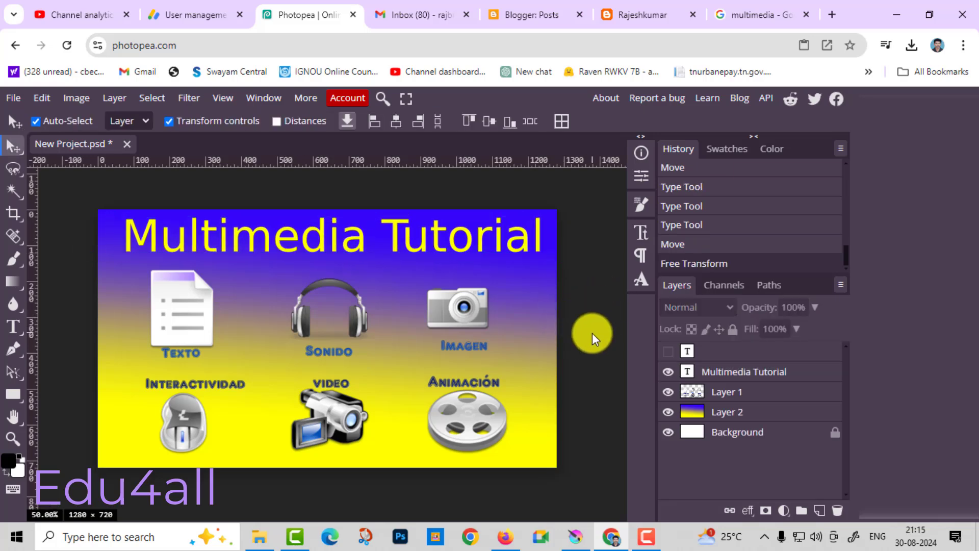
Export the thumbnail as a PNG named New Project at 1280 x 720 px with 100% quality
click(15, 101)
mouse_move(74, 319)
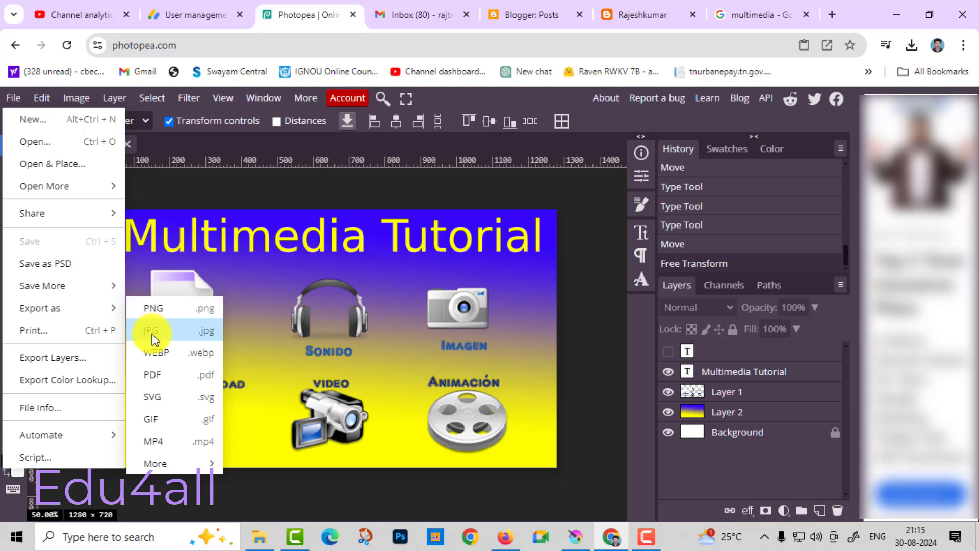
click(162, 309)
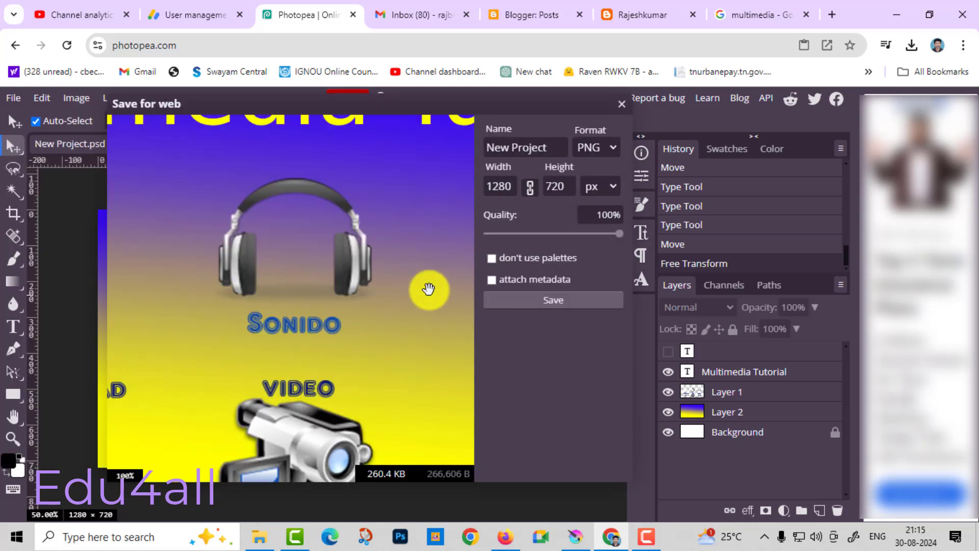
drag(520, 238, 635, 242)
click(552, 302)
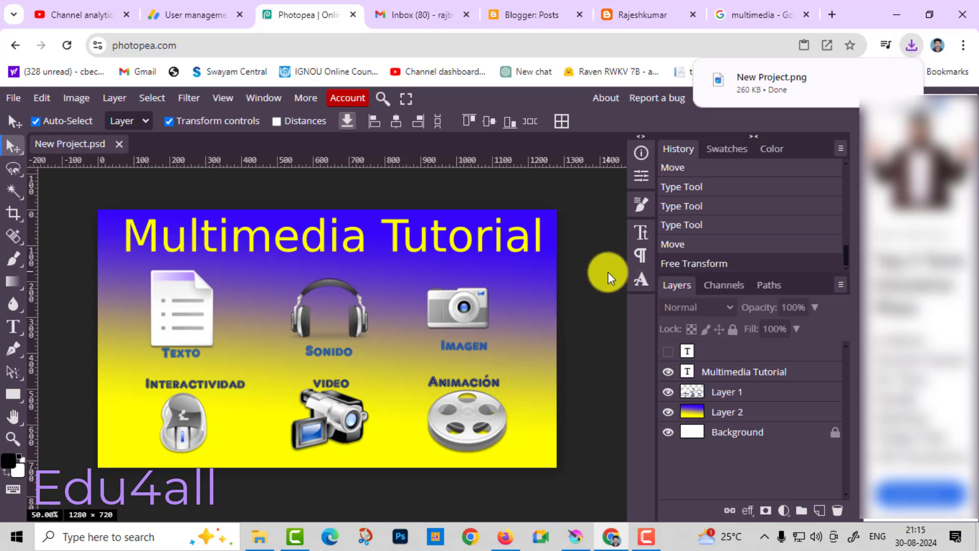
Show the exported New Project.png in its Downloads folder and open the image to check it
click(873, 80)
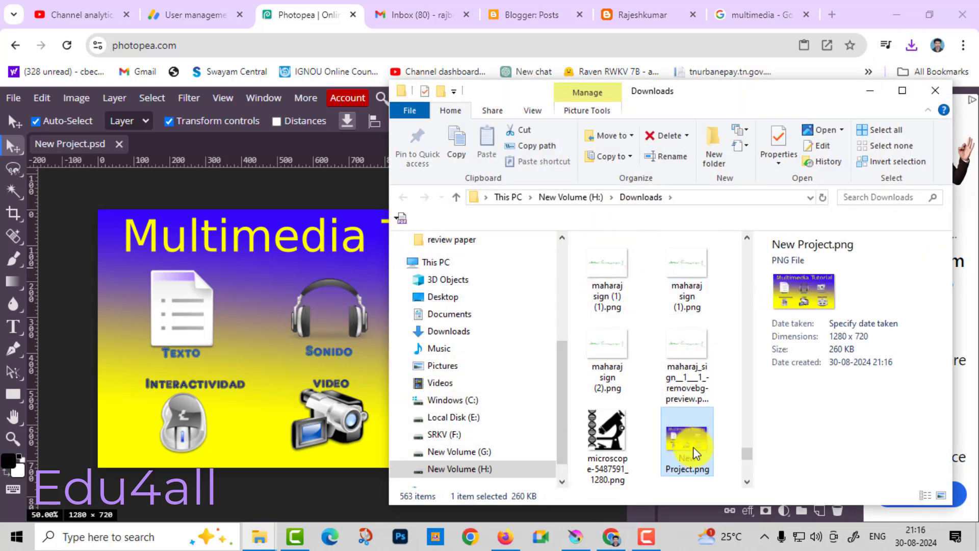
double_click(693, 447)
click(536, 485)
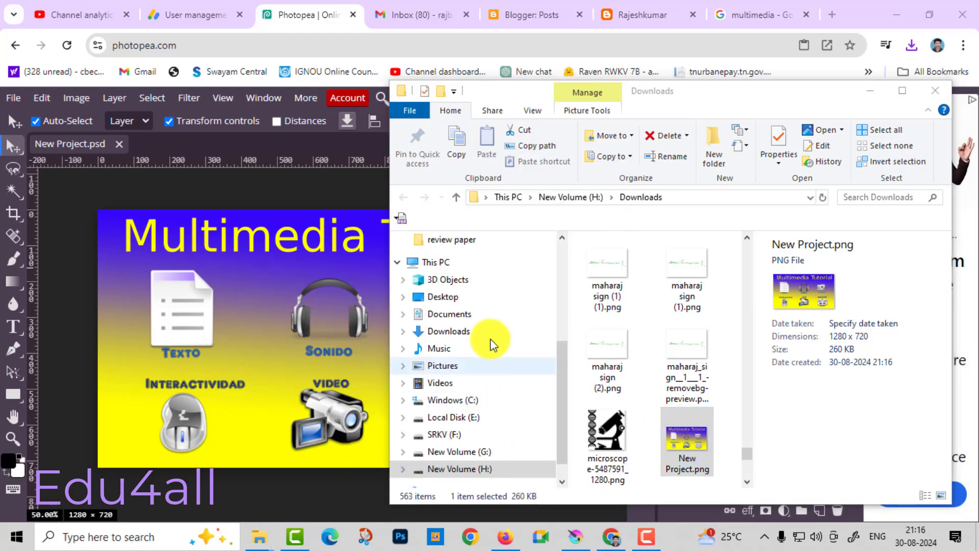